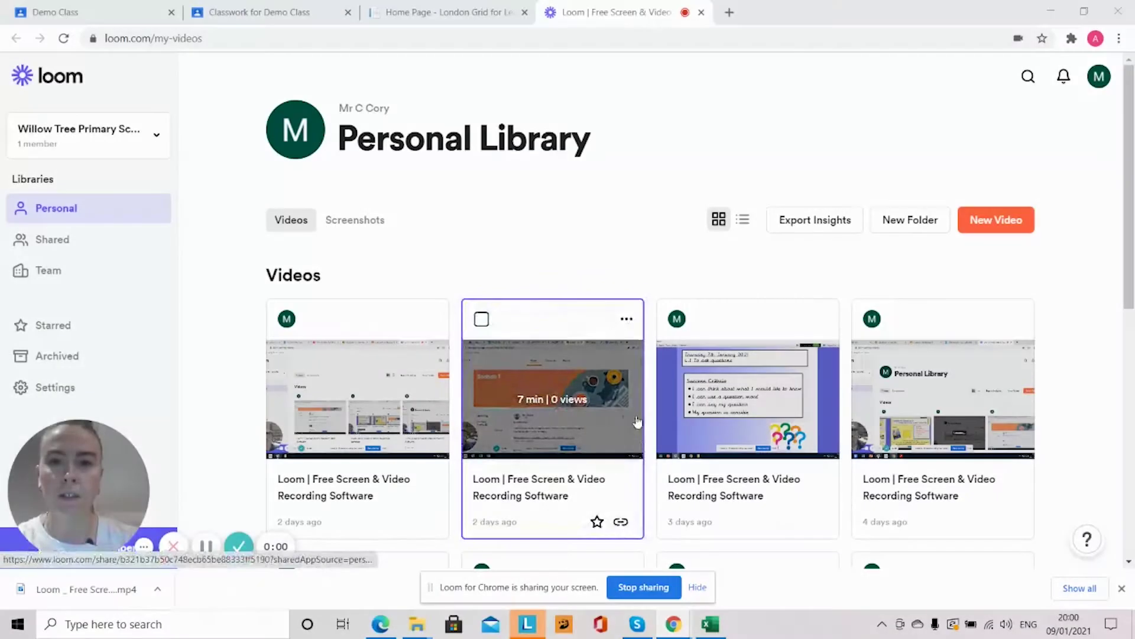
{"action": "left_click", "coordinate": [271, 8]}
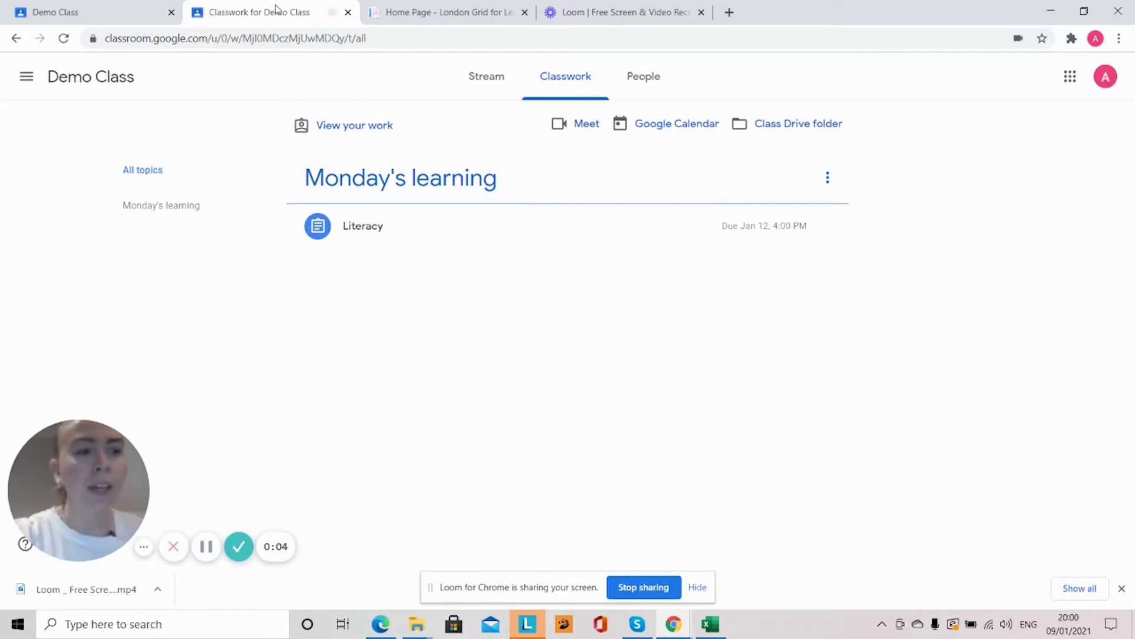
{"action": "left_click", "coordinate": [480, 94]}
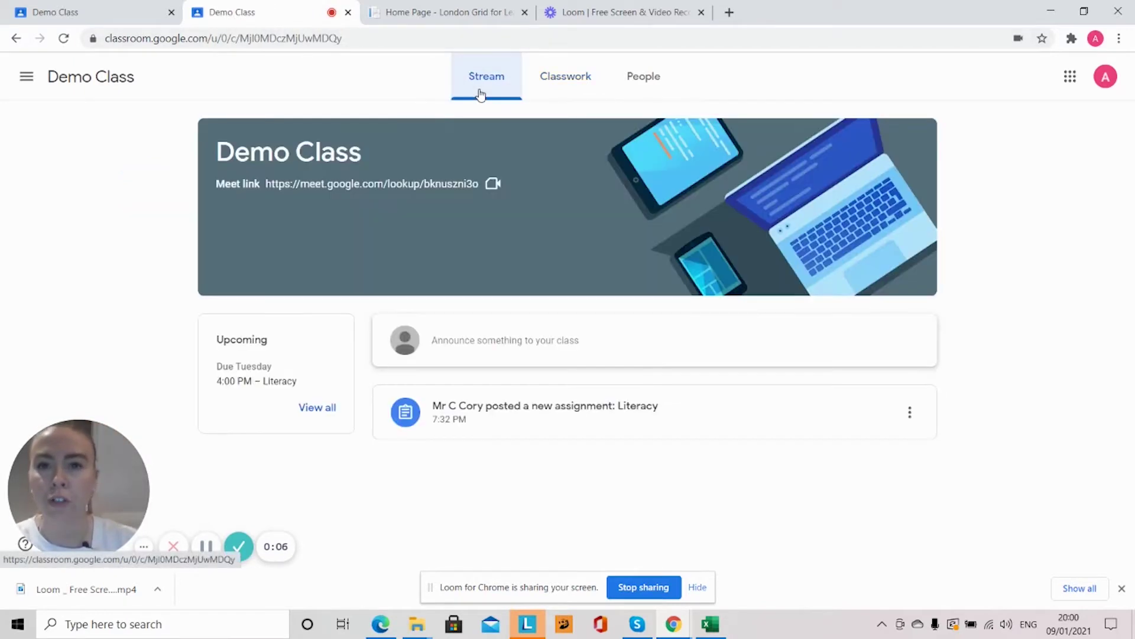
{"action": "left_click", "coordinate": [555, 87]}
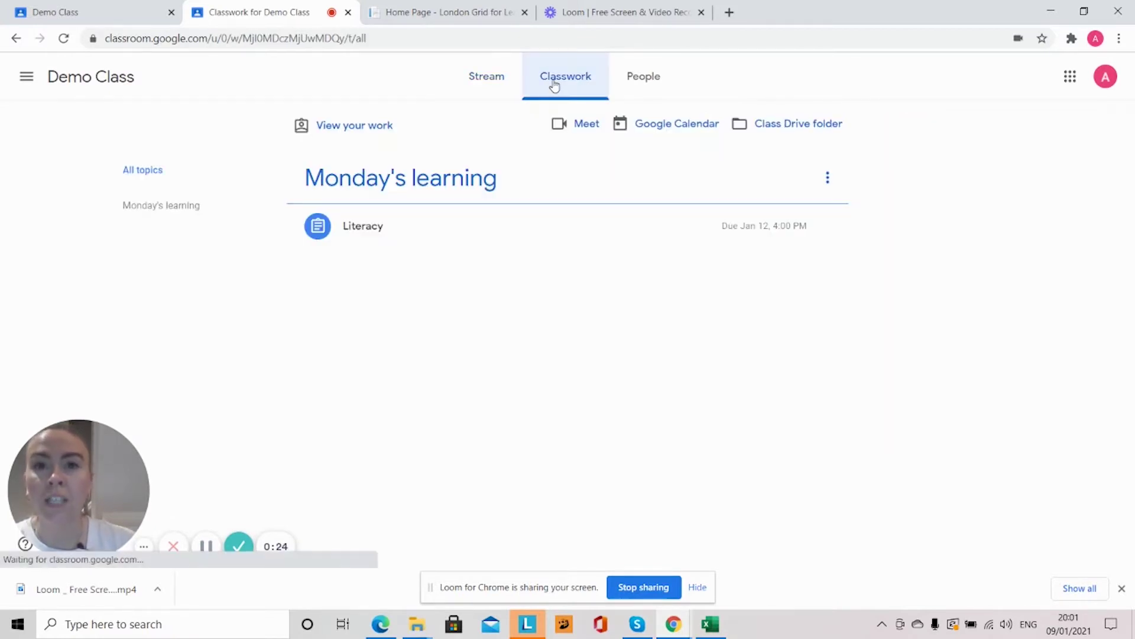
Step: Expand the Literacy assignment and preview its Moon Activity.docx attachment
{"action": "left_click", "coordinate": [389, 226]}
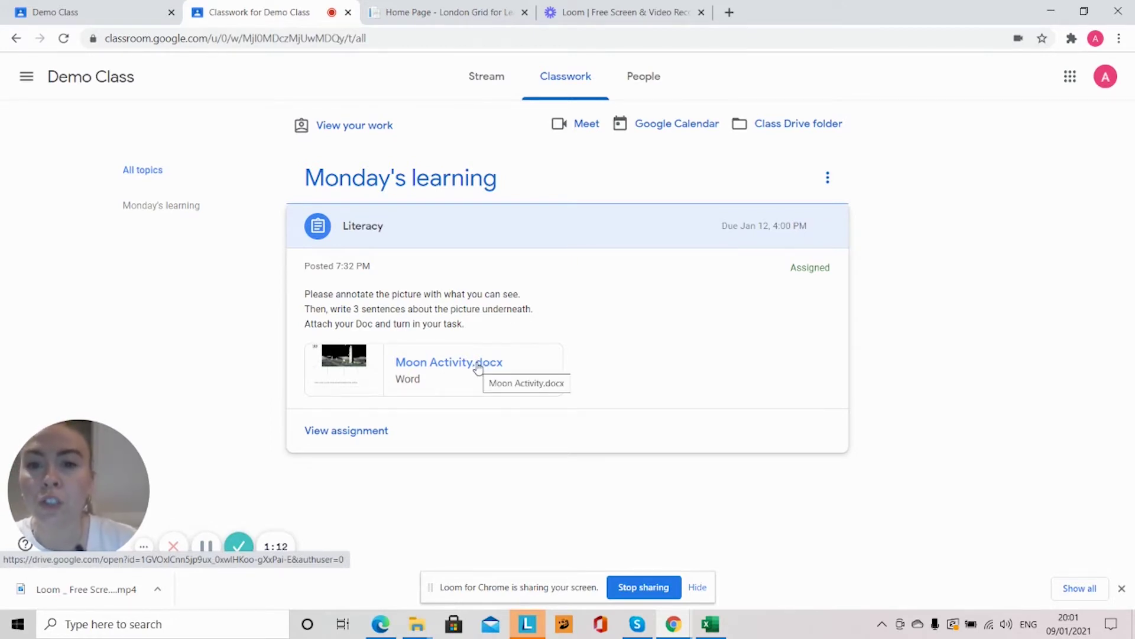
{"action": "left_click", "coordinate": [478, 364]}
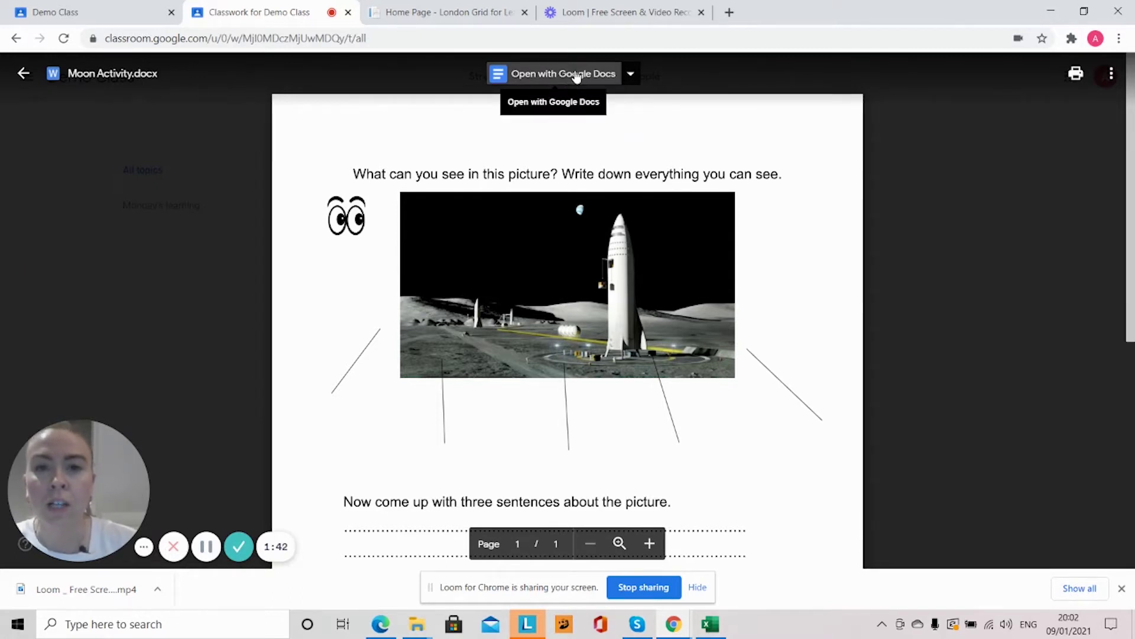
Step: Open the Moon Activity worksheet as an editable Google Doc
{"action": "left_click", "coordinate": [577, 75]}
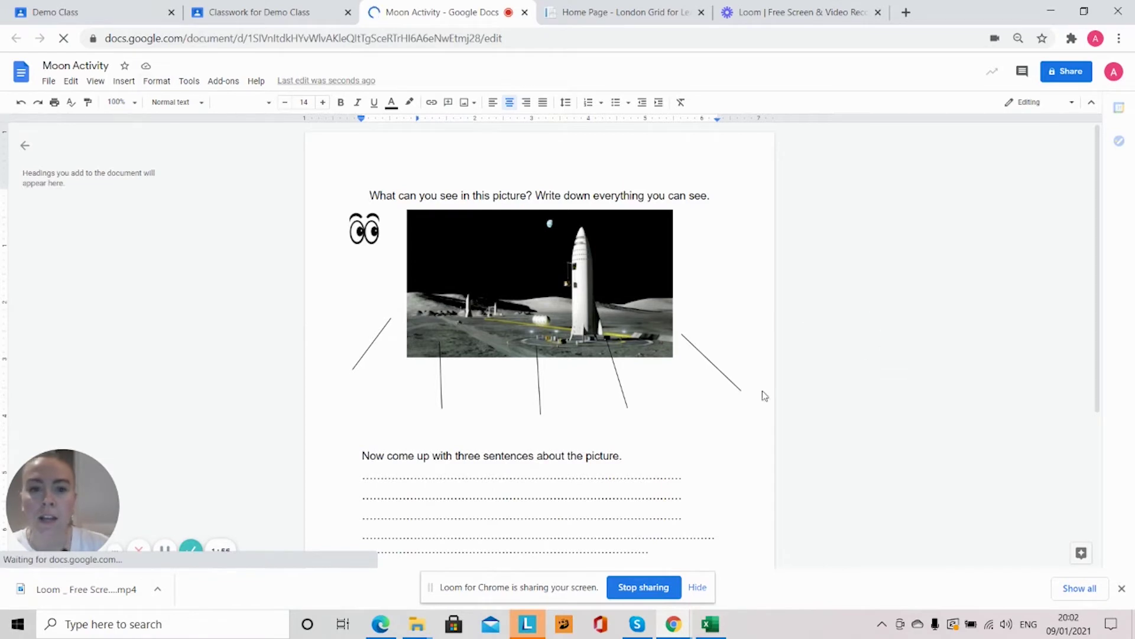
{"action": "scroll", "coordinate": [635, 421], "scroll_direction": "down", "scroll_amount": 3}
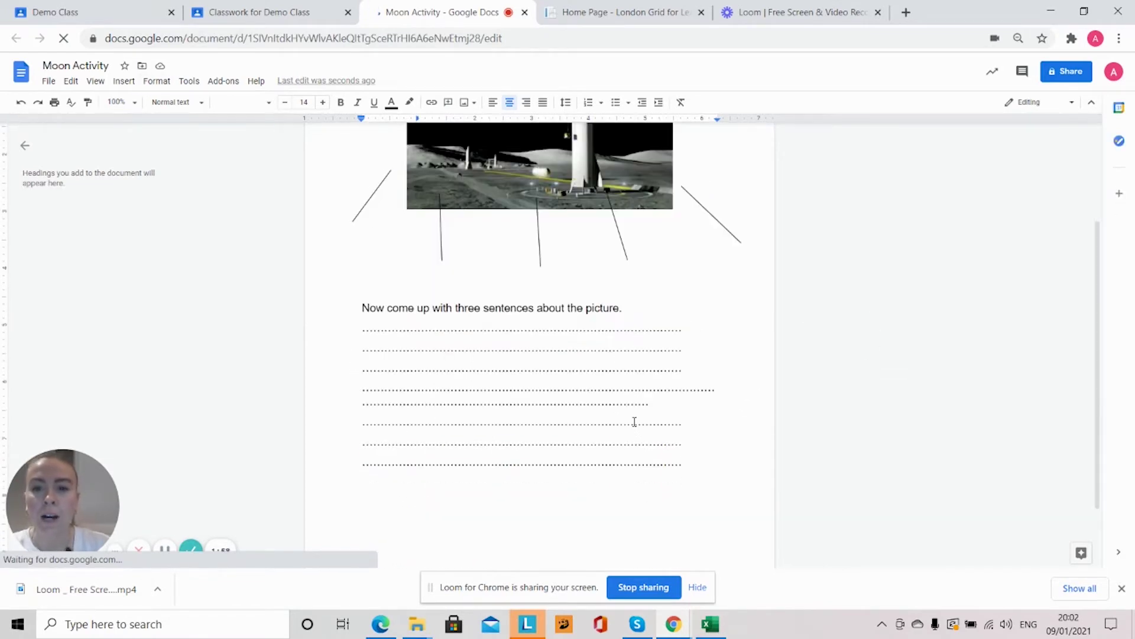
{"action": "scroll", "coordinate": [635, 422], "scroll_direction": "up", "scroll_amount": 3}
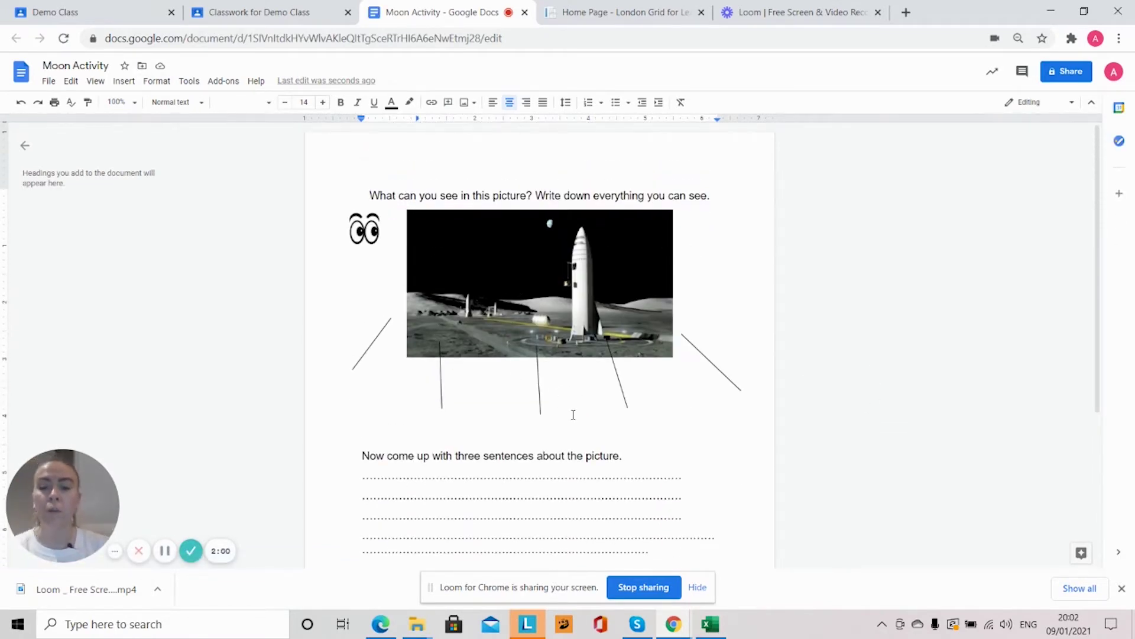
{"action": "scroll", "coordinate": [646, 472], "scroll_direction": "down", "scroll_amount": 2}
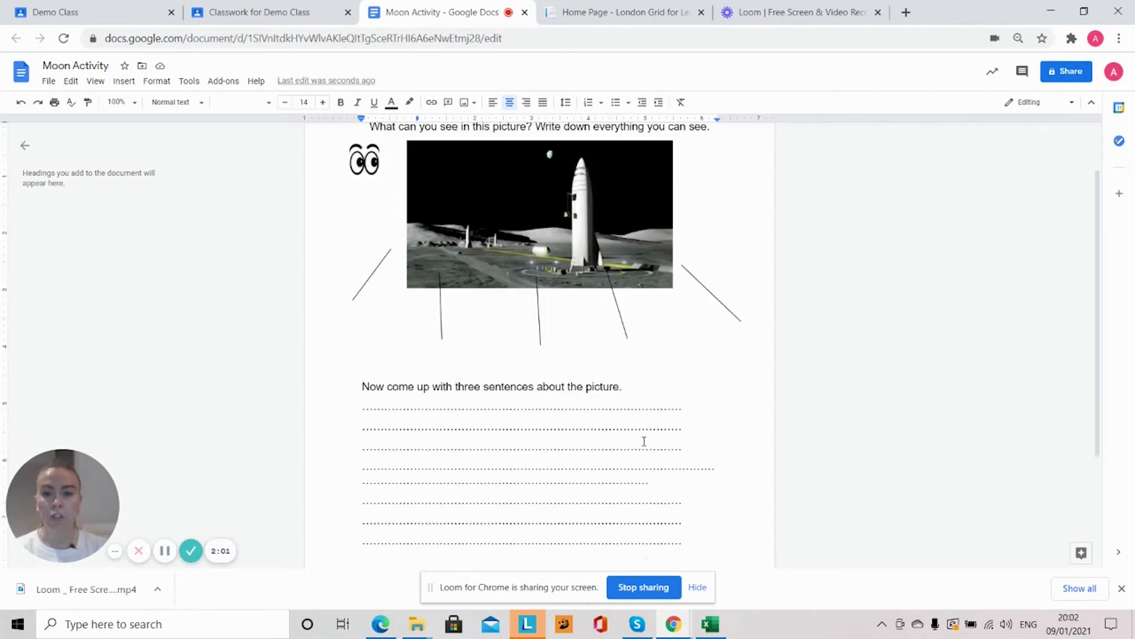
Step: Add the answer line 'In the picture I can see...' below the 'Now come up with...' prompt
{"action": "left_click", "coordinate": [642, 381]}
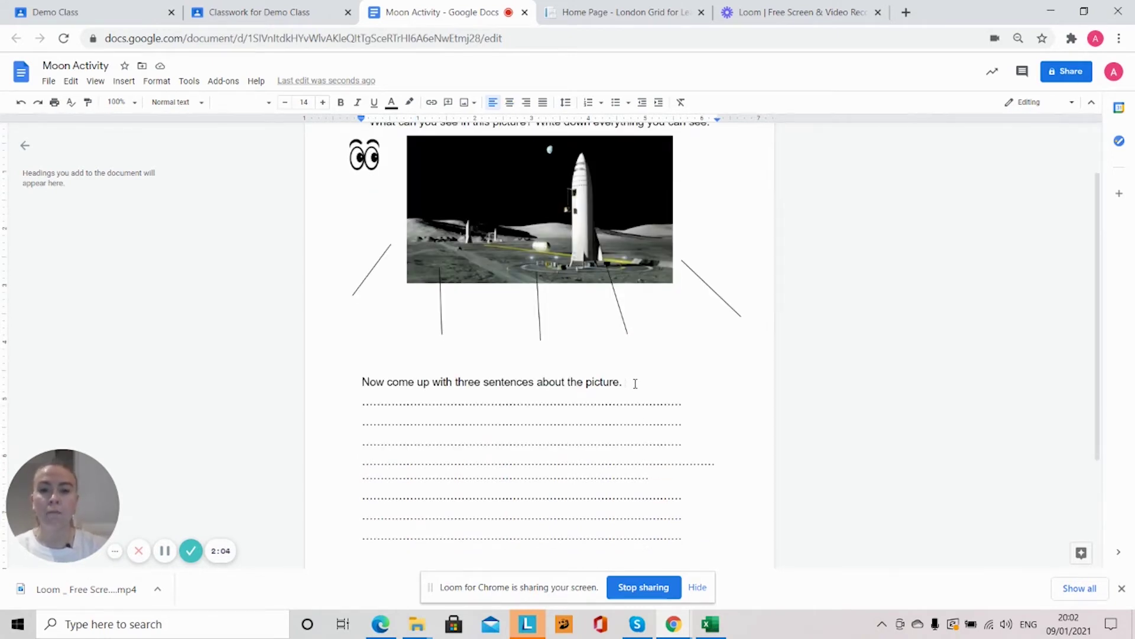
{"action": "key", "text": "Return"}
{"action": "type", "text": "In th"}
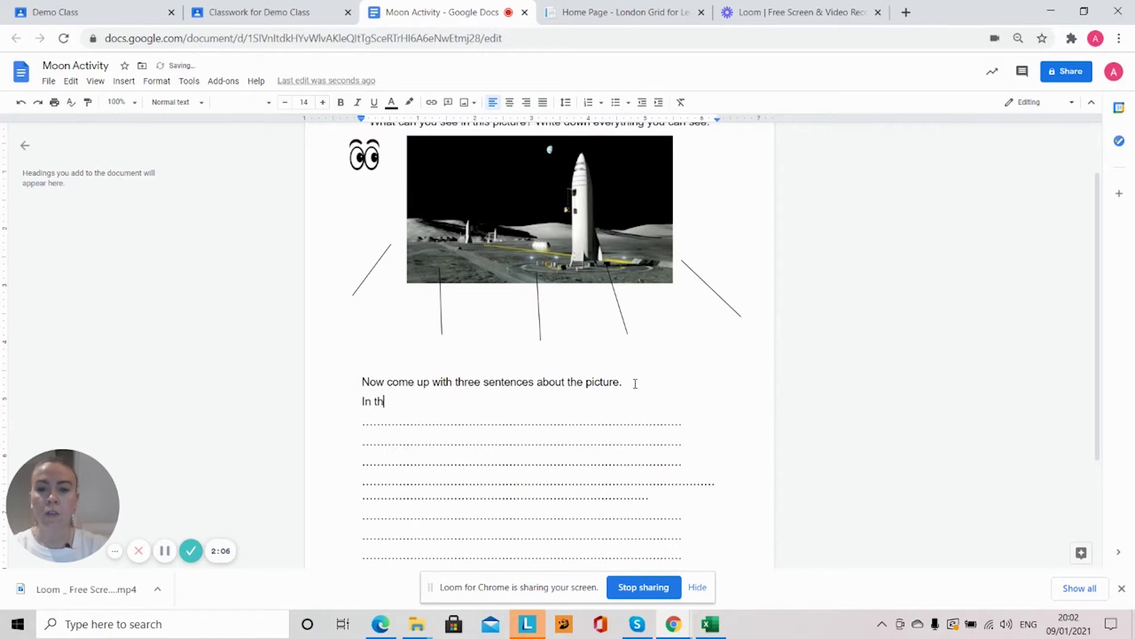
{"action": "type", "text": "e picture "}
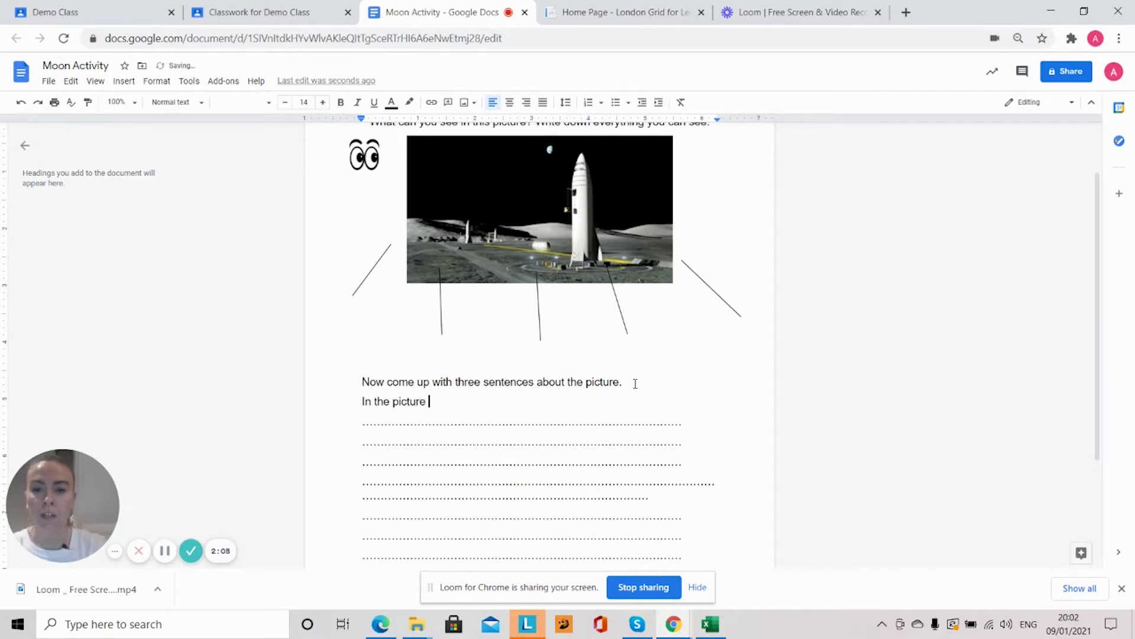
{"action": "type", "text": "I can see"}
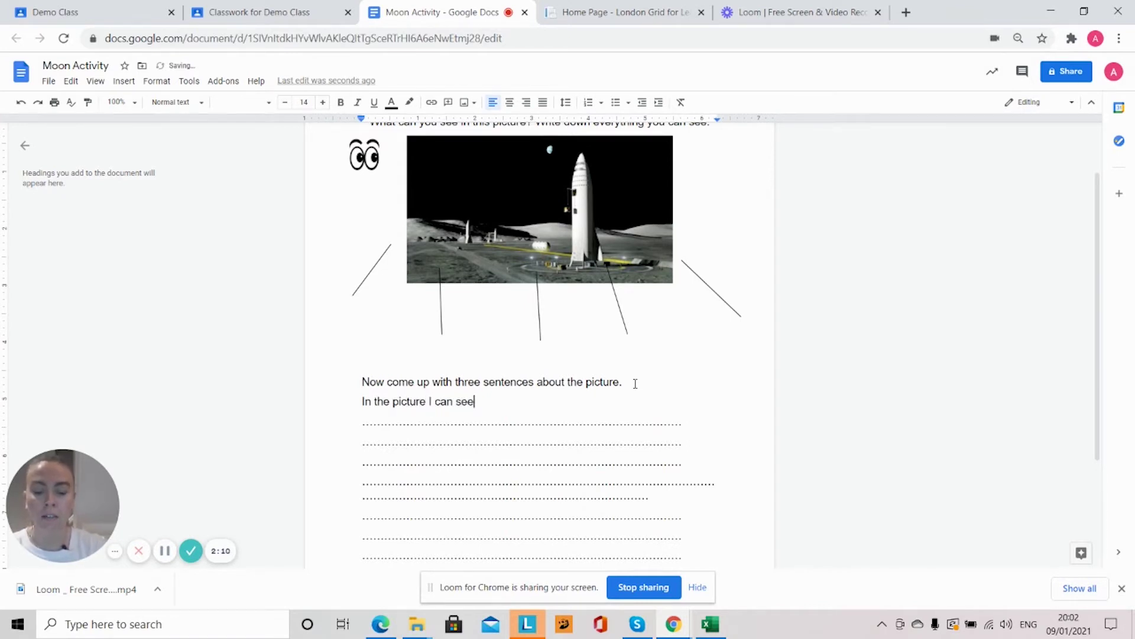
{"action": "type", "text": "..."}
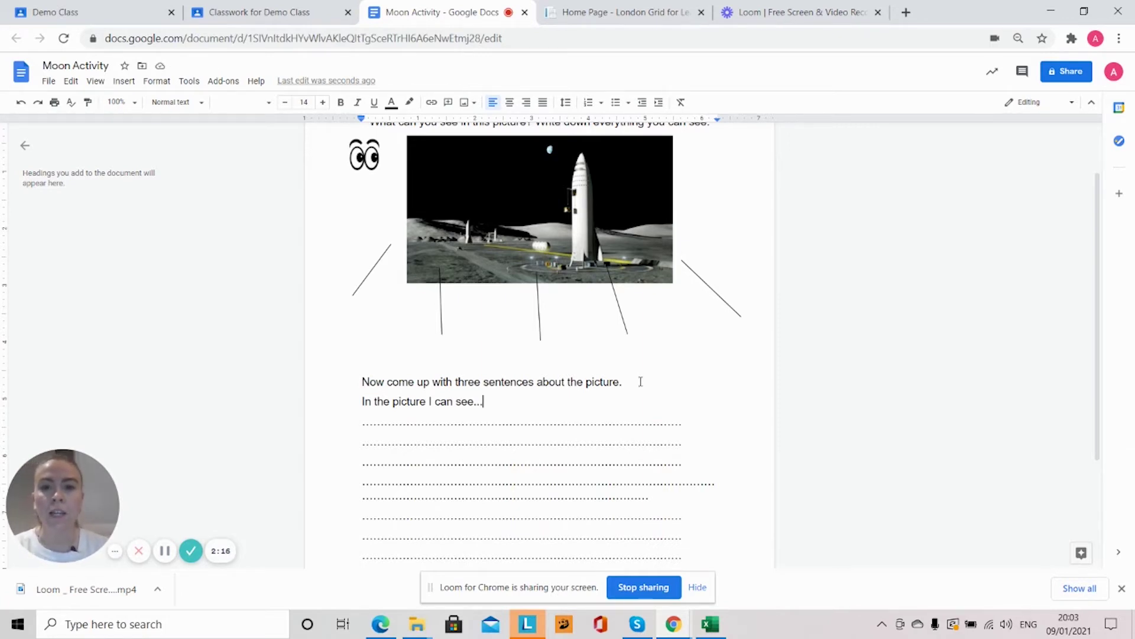
{"action": "scroll", "coordinate": [640, 382], "scroll_direction": "up", "scroll_amount": 1}
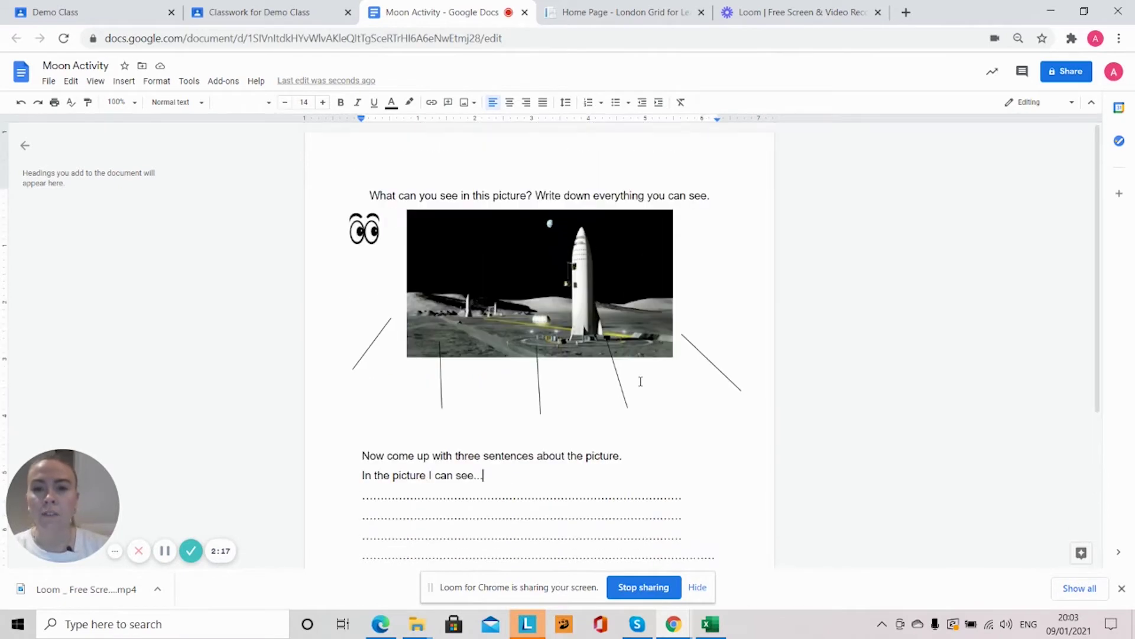
Step: Rename the worksheet doc to 'Moon Activity' followed by the teacher's name
{"action": "left_click", "coordinate": [49, 82]}
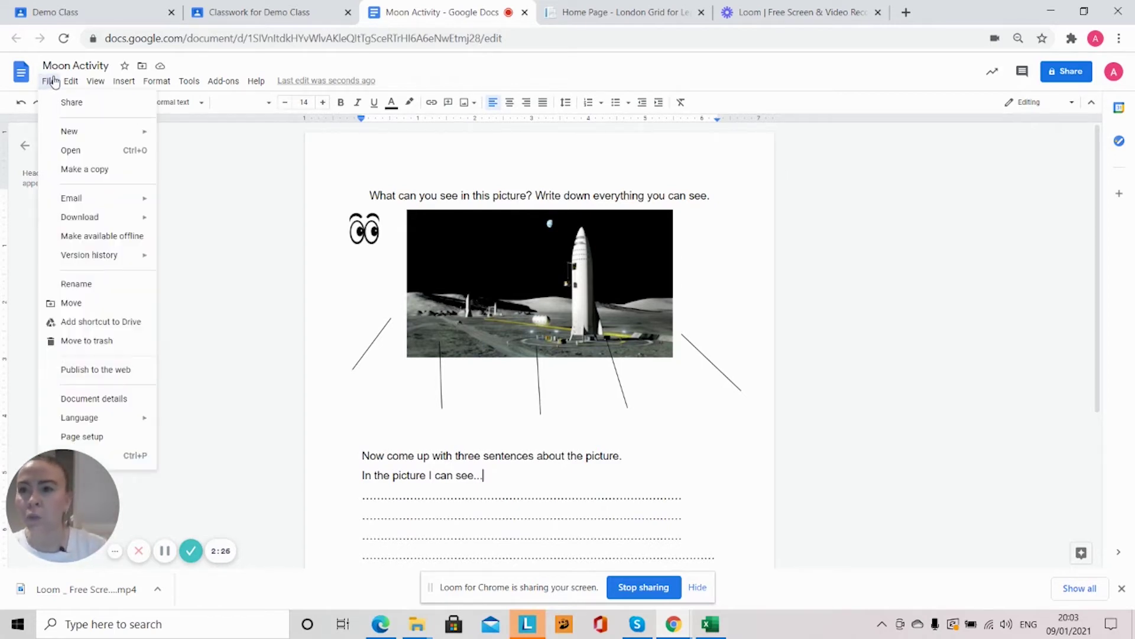
{"action": "mouse_move", "coordinate": [165, 76]}
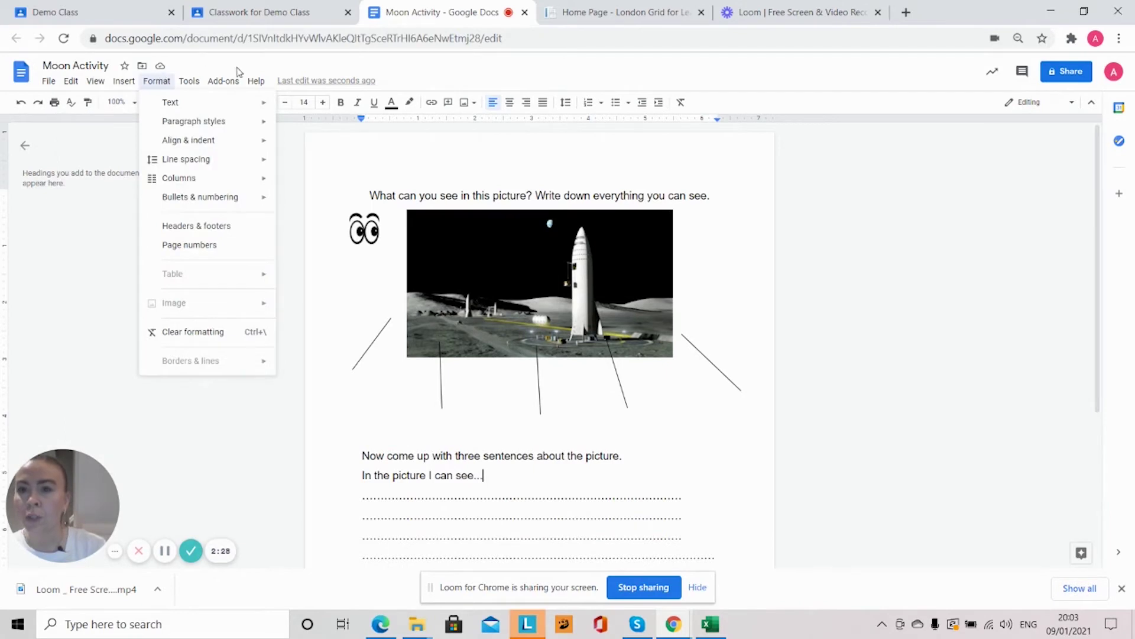
{"action": "left_click", "coordinate": [79, 65]}
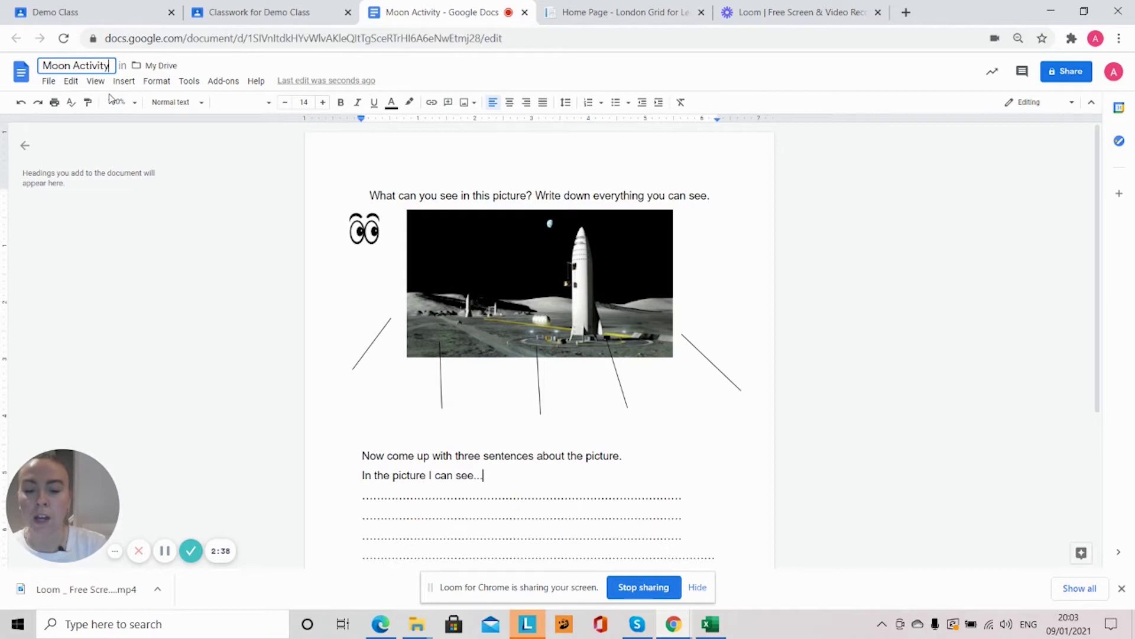
{"action": "type", "text": "Mis"}
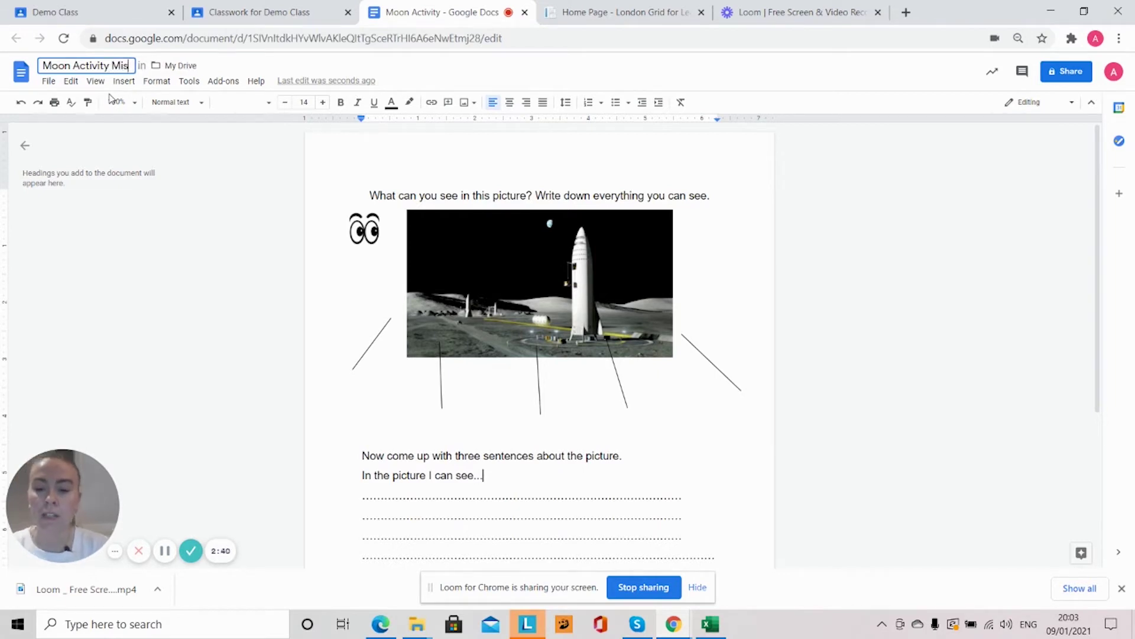
{"action": "type", "text": "s Finla"}
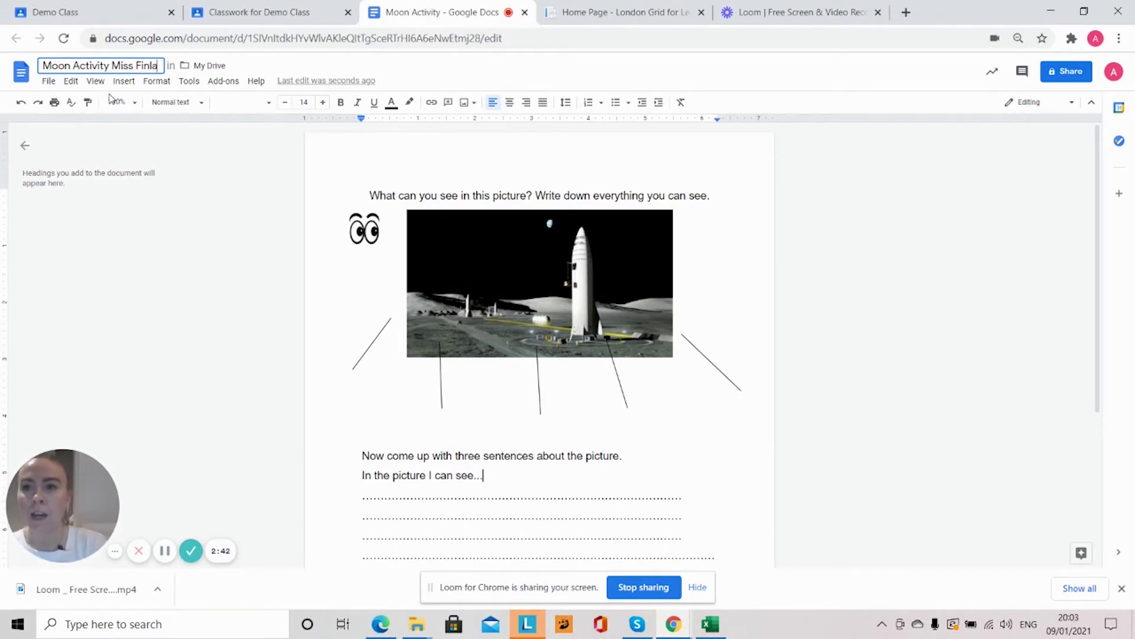
{"action": "type", "text": "y"}
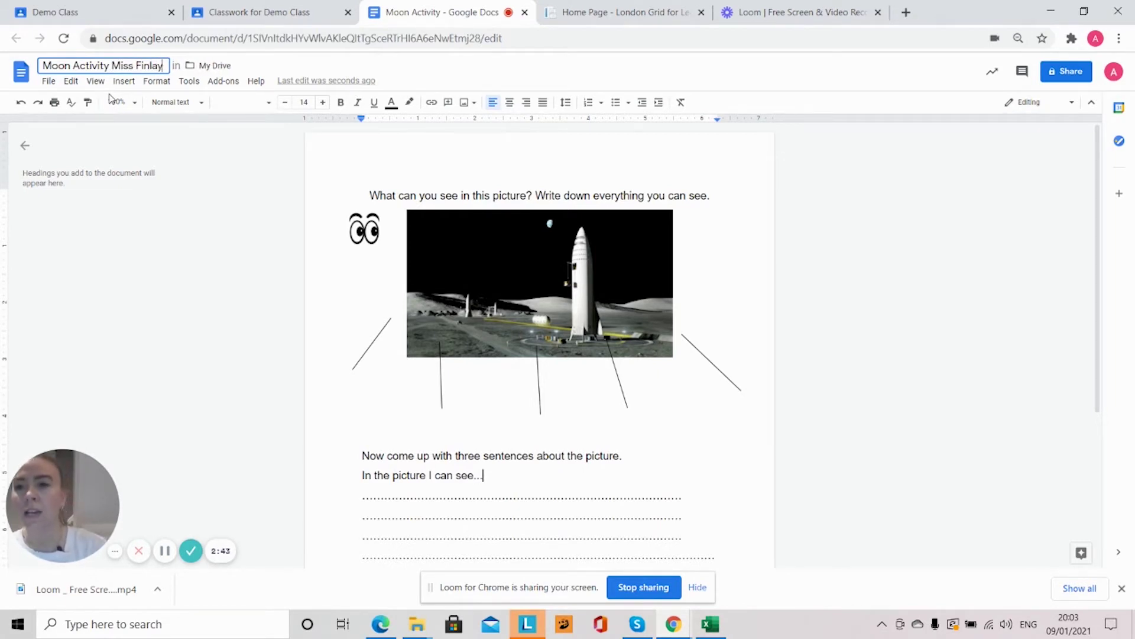
{"action": "left_click", "coordinate": [753, 212]}
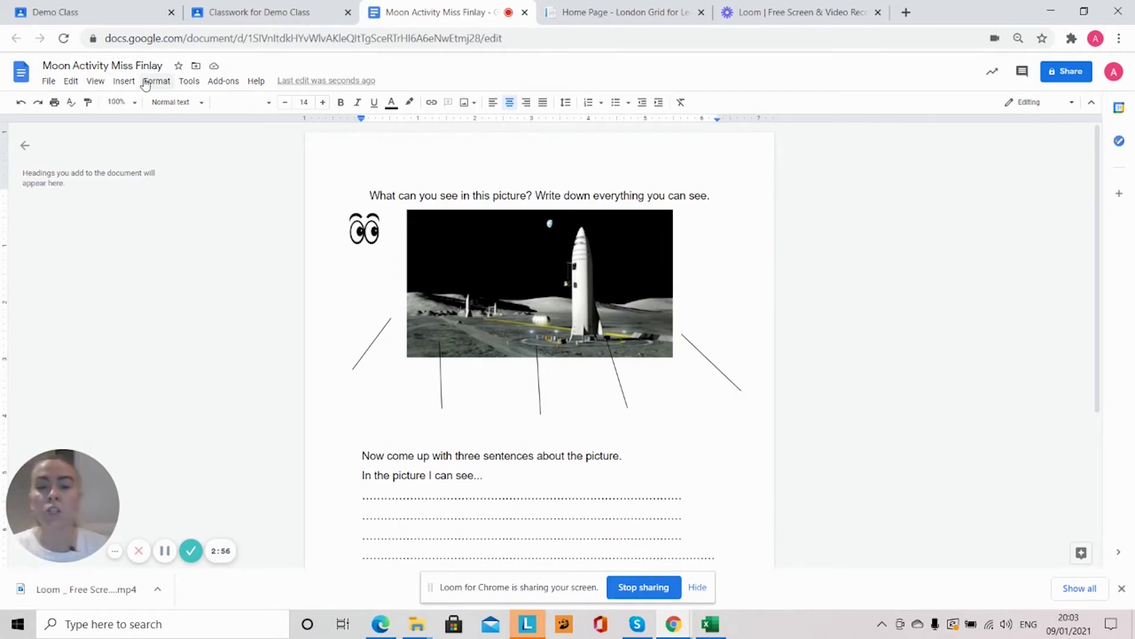
Step: Back in Classroom, open the Literacy assignment's details page and try marking it as done
{"action": "left_click", "coordinate": [223, 9]}
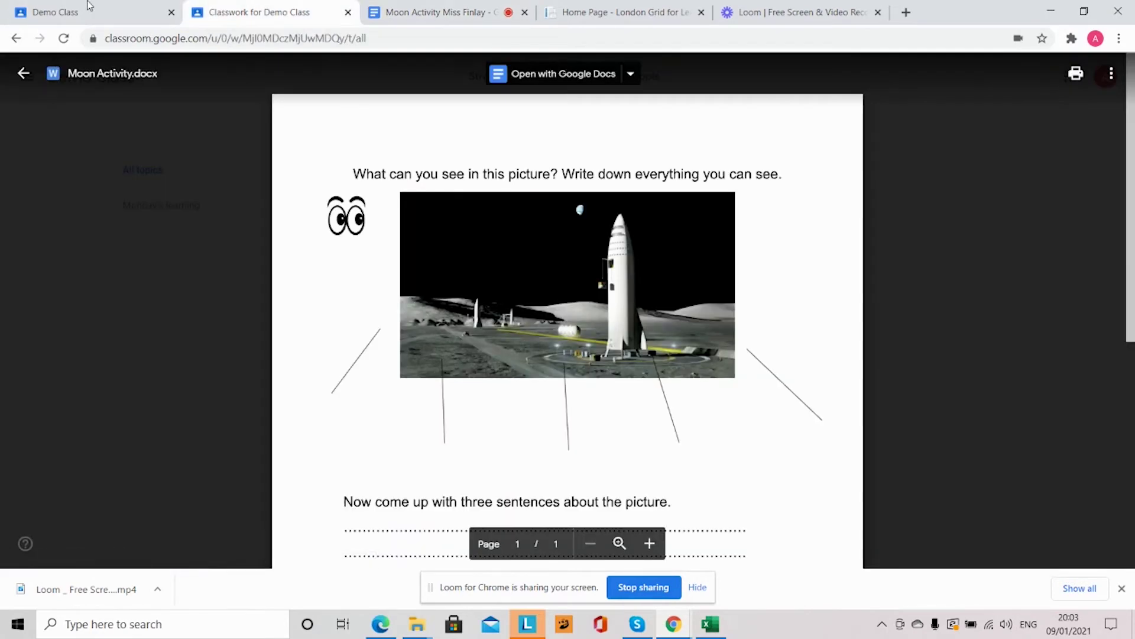
{"action": "left_click", "coordinate": [24, 73]}
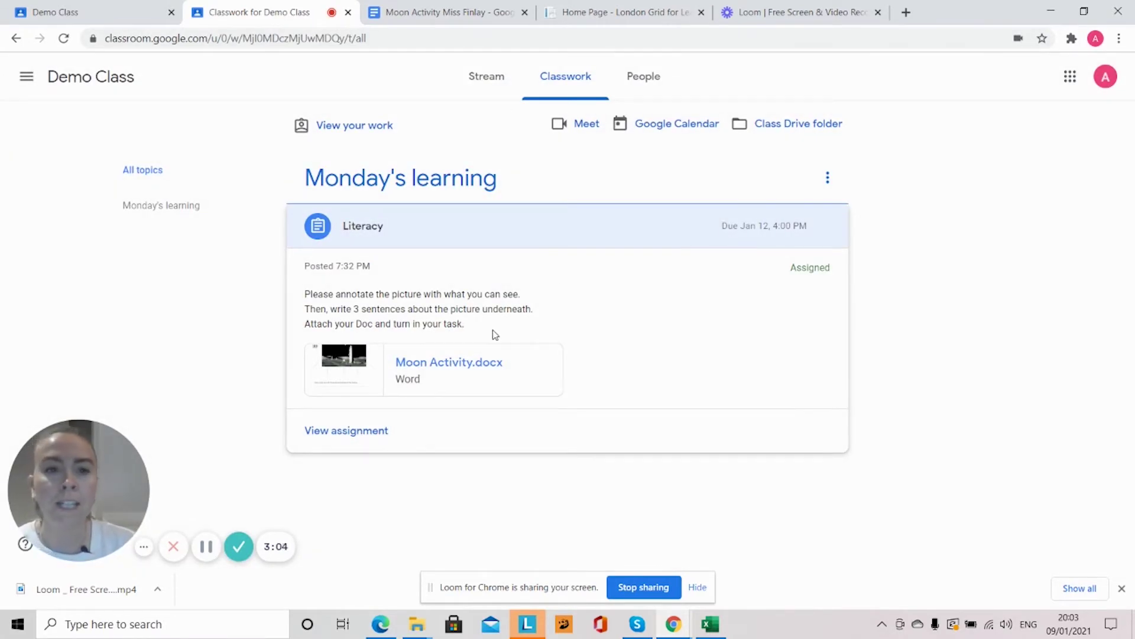
{"action": "left_click", "coordinate": [327, 433]}
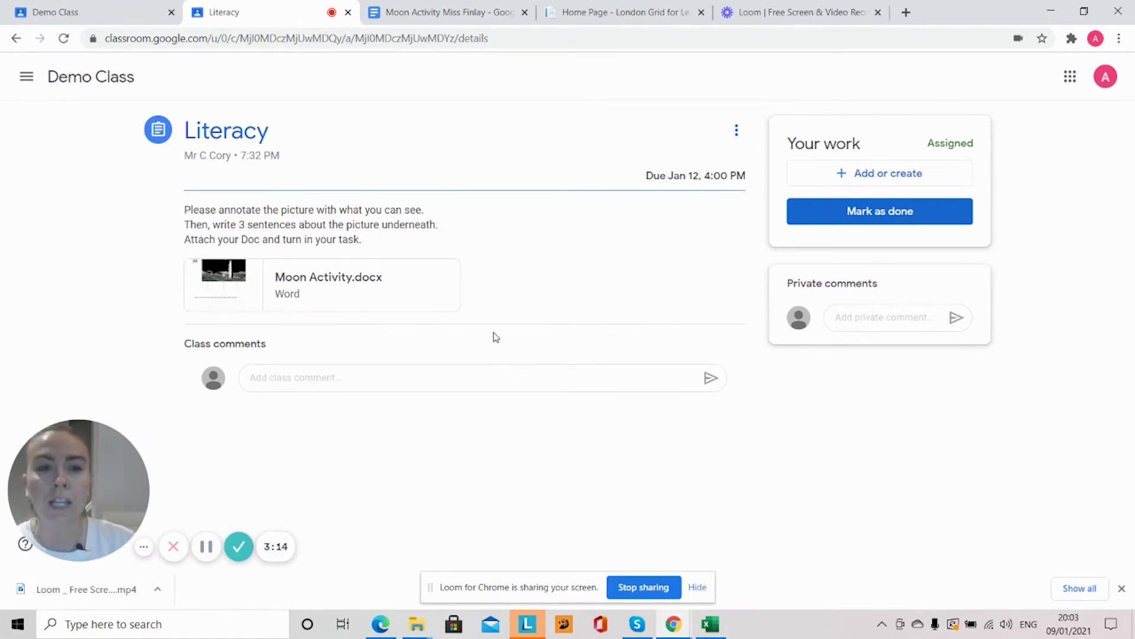
{"action": "left_click", "coordinate": [887, 214]}
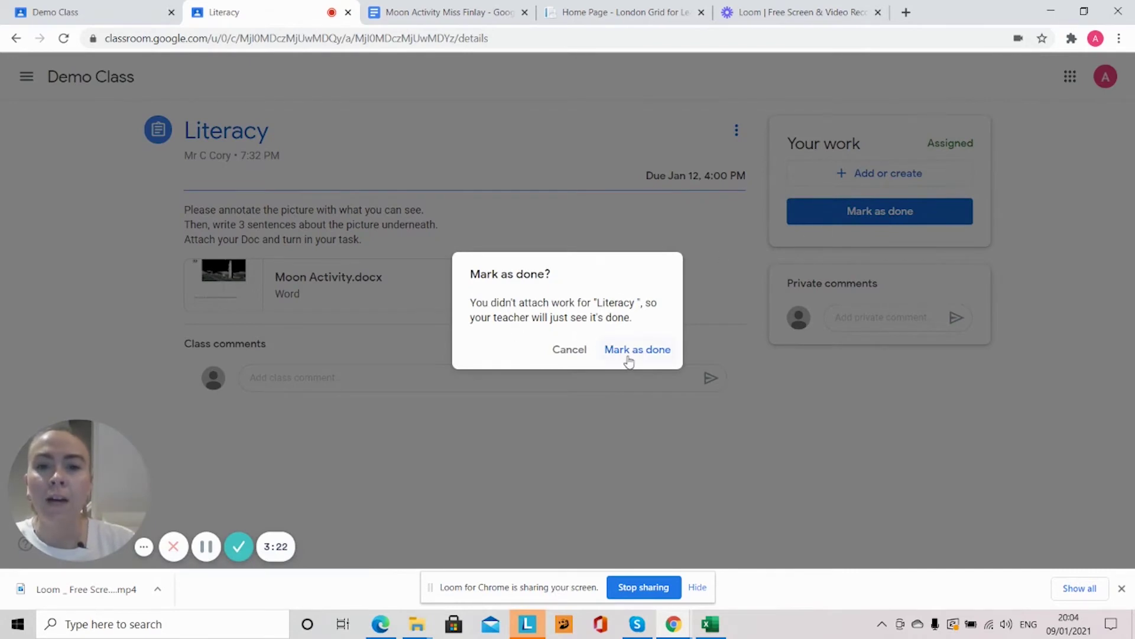
Step: Cancel the Mark as done prompt and bring up the Add or create options under Your work
{"action": "left_click", "coordinate": [577, 352]}
{"action": "left_click", "coordinate": [848, 171]}
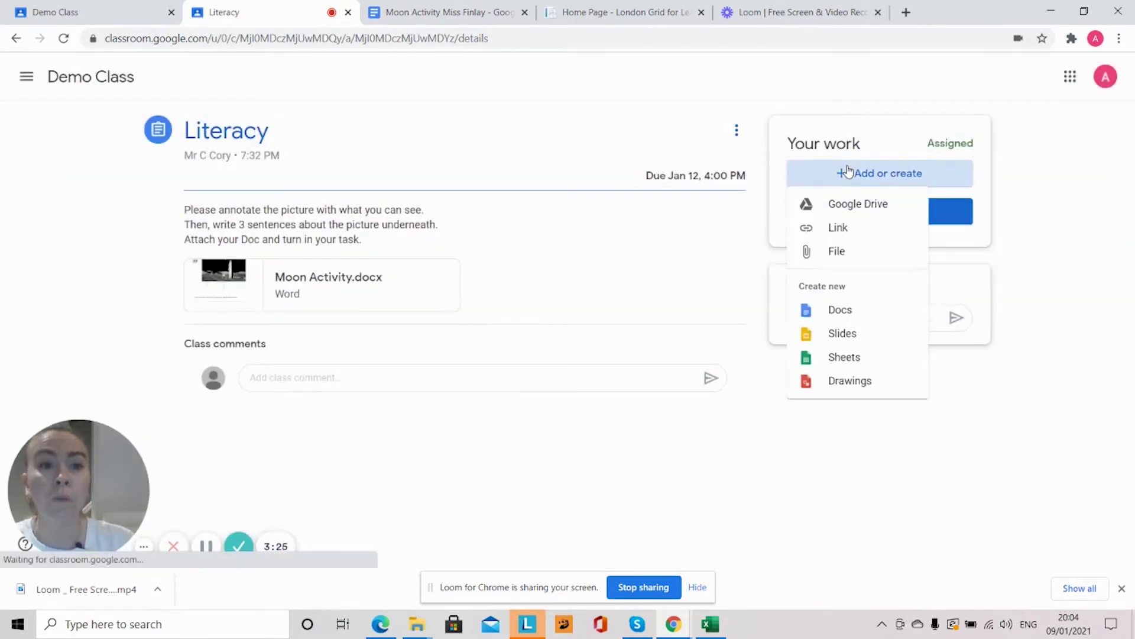
Step: Insert the renamed Moon Activity doc from Google Drive's Recent files as the assignment's work
{"action": "left_click", "coordinate": [836, 207]}
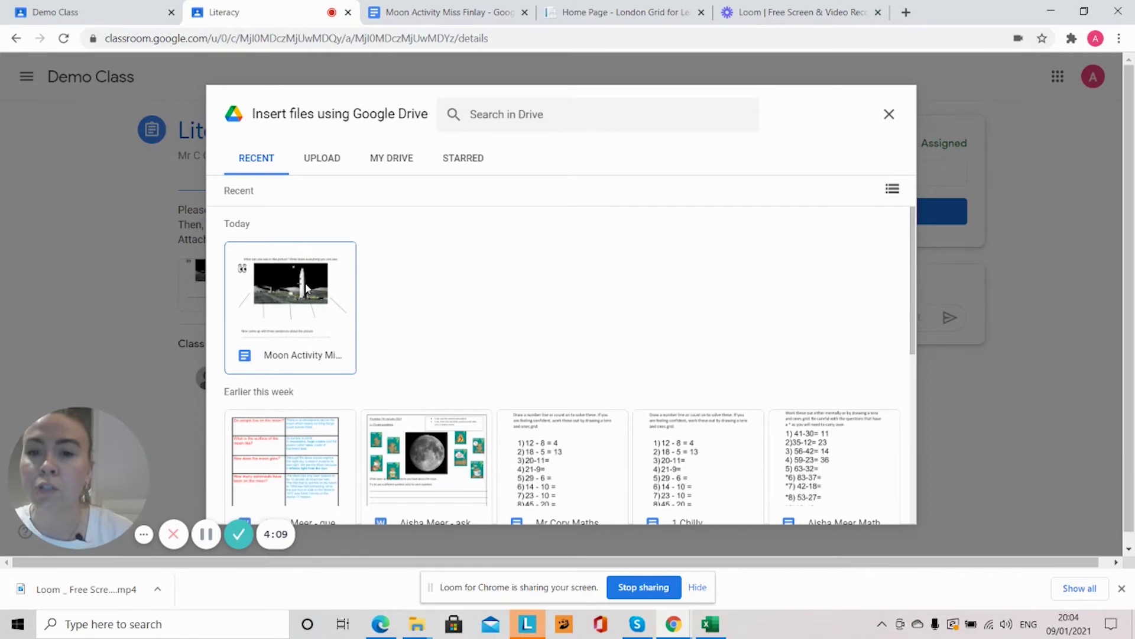
{"action": "left_click", "coordinate": [307, 288]}
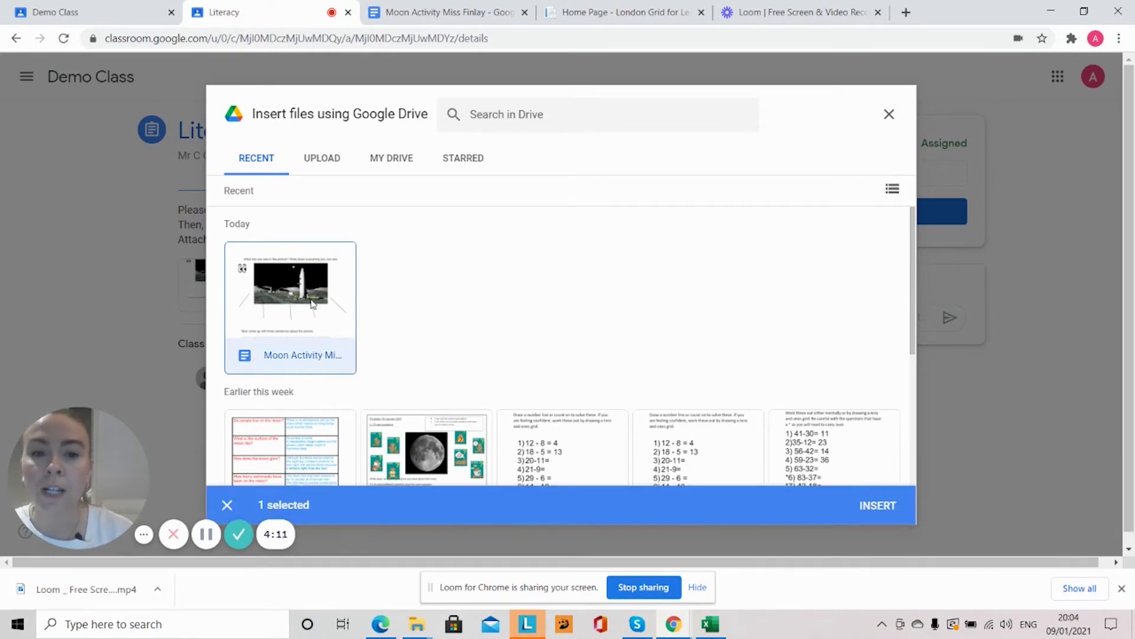
{"action": "left_click", "coordinate": [880, 507]}
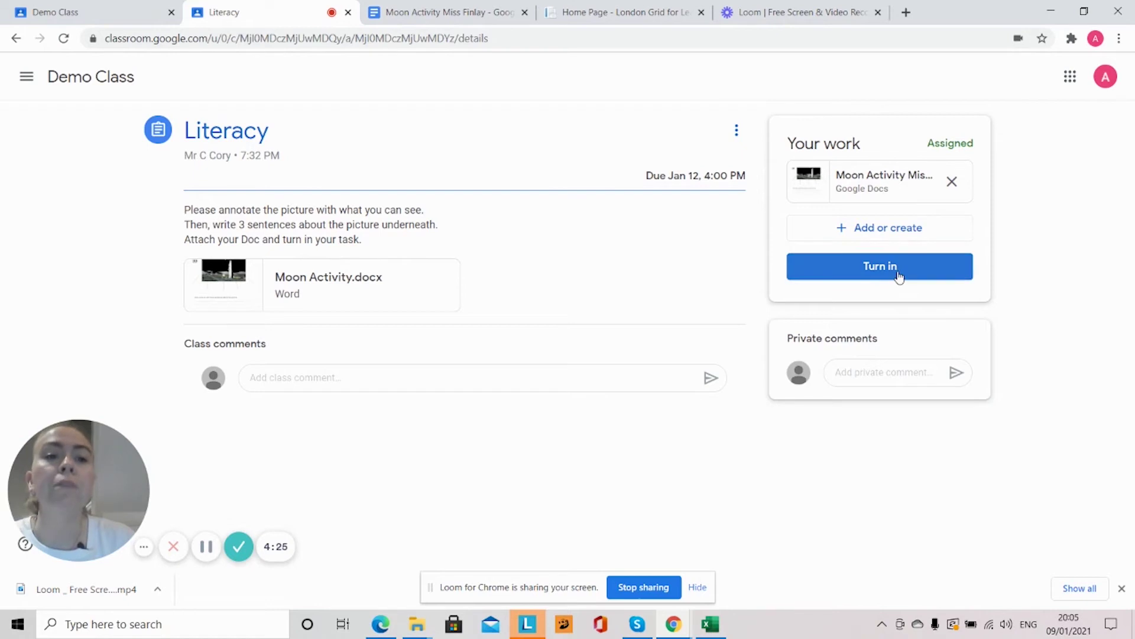
Step: Turn in the Literacy assignment and confirm submitting the Moon Activity doc
{"action": "left_click", "coordinate": [898, 273]}
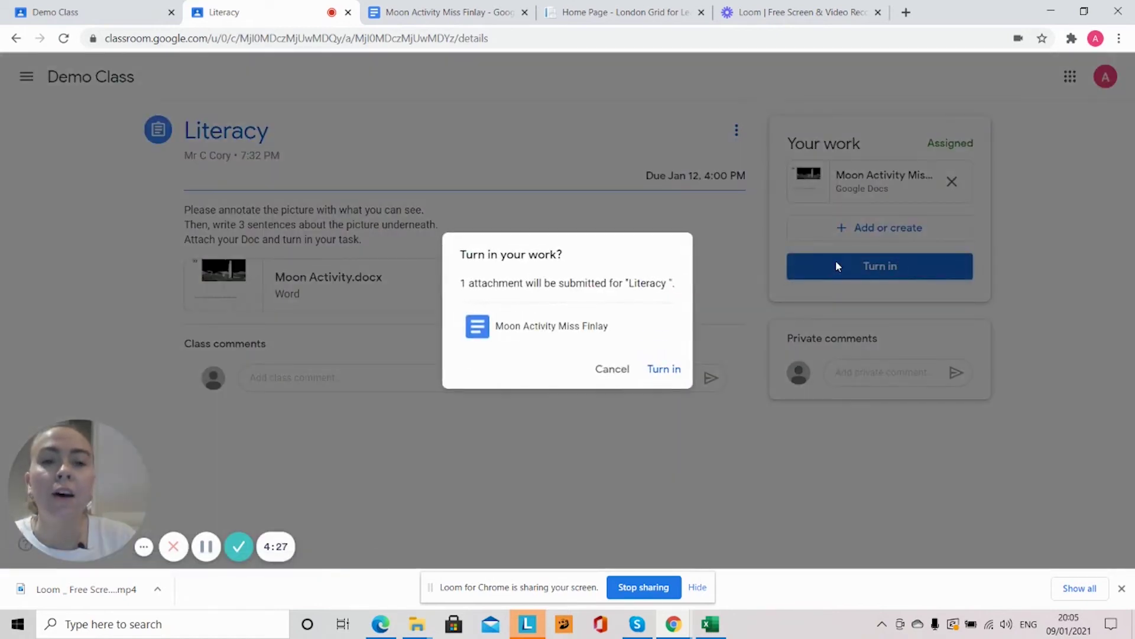
{"action": "left_click", "coordinate": [672, 373]}
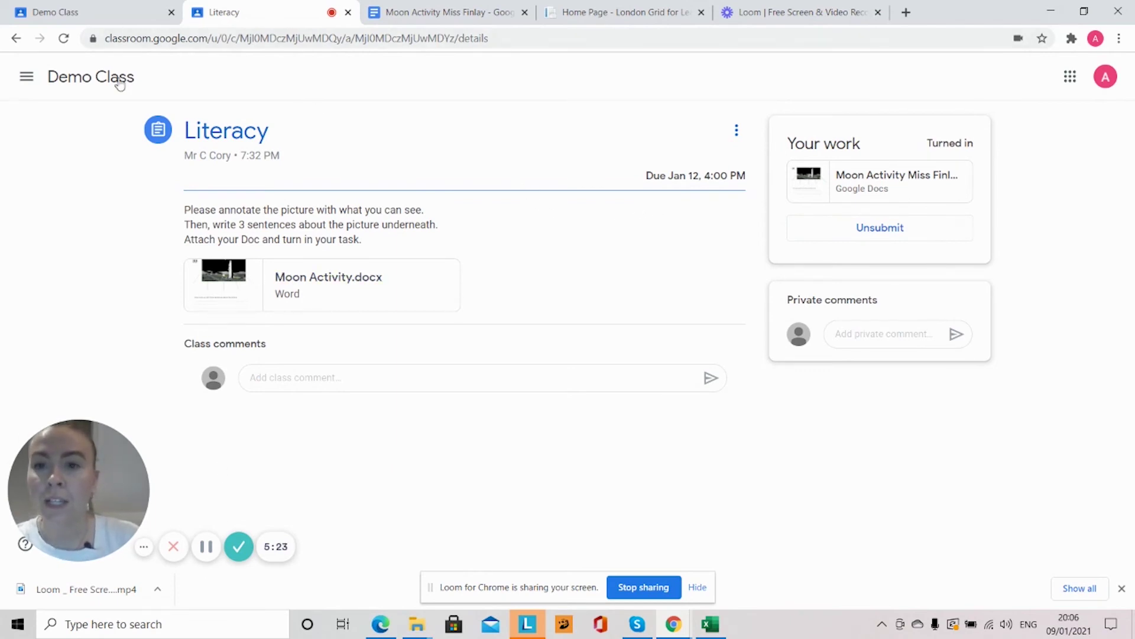
Step: Open the submitted Moon Activity doc and create a new blank document via File > New
{"action": "left_click", "coordinate": [898, 186]}
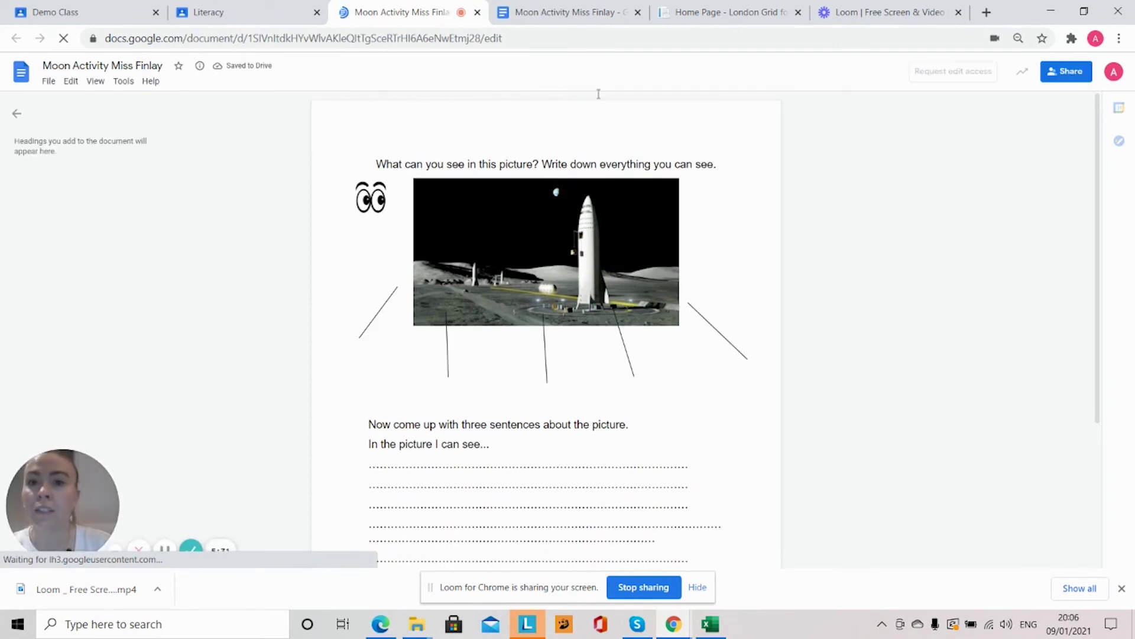
{"action": "left_click", "coordinate": [48, 81]}
{"action": "mouse_move", "coordinate": [84, 132]}
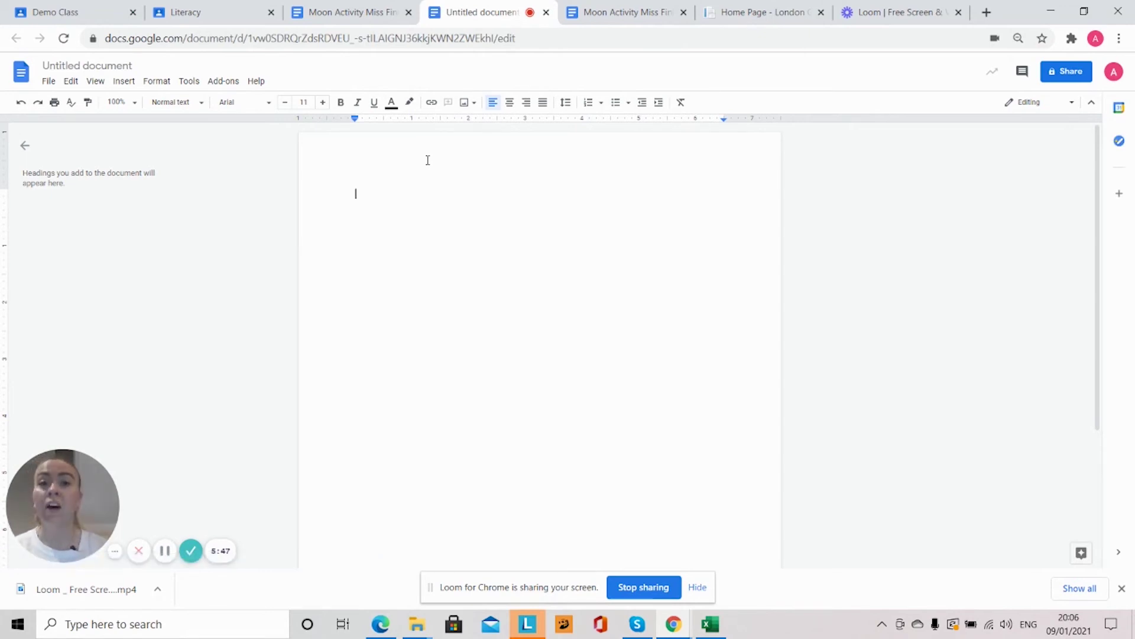
Step: Type the heading 'Research about the Moon', underline it, and start a new line below
{"action": "type", "text": "Rese"}
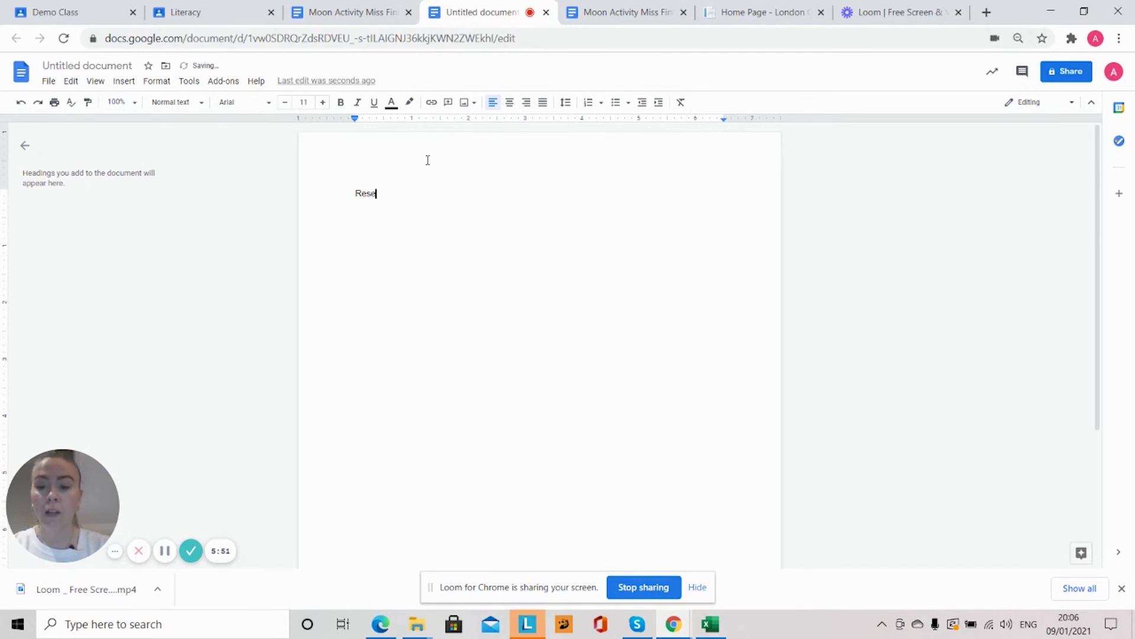
{"action": "type", "text": "arch ab"}
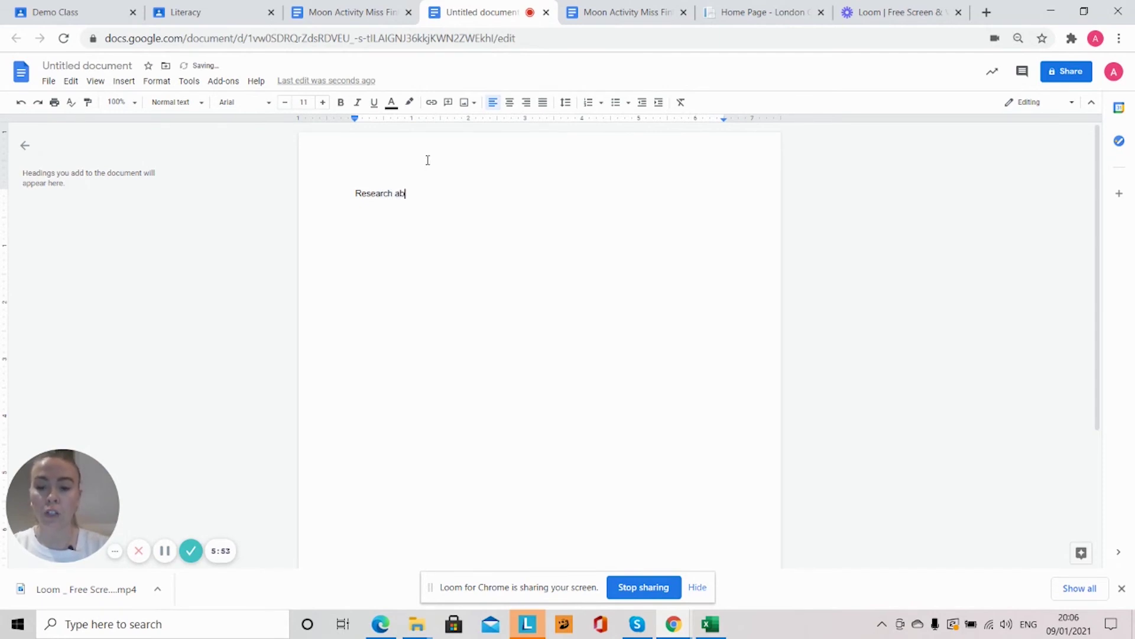
{"action": "type", "text": "out the "}
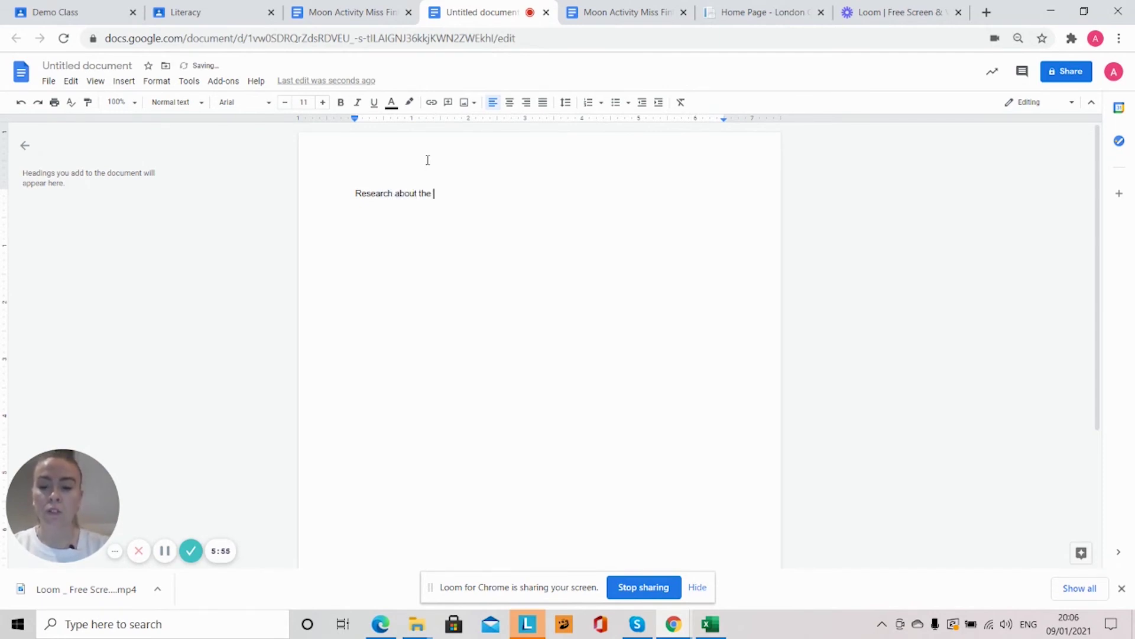
{"action": "type", "text": "Moon"}
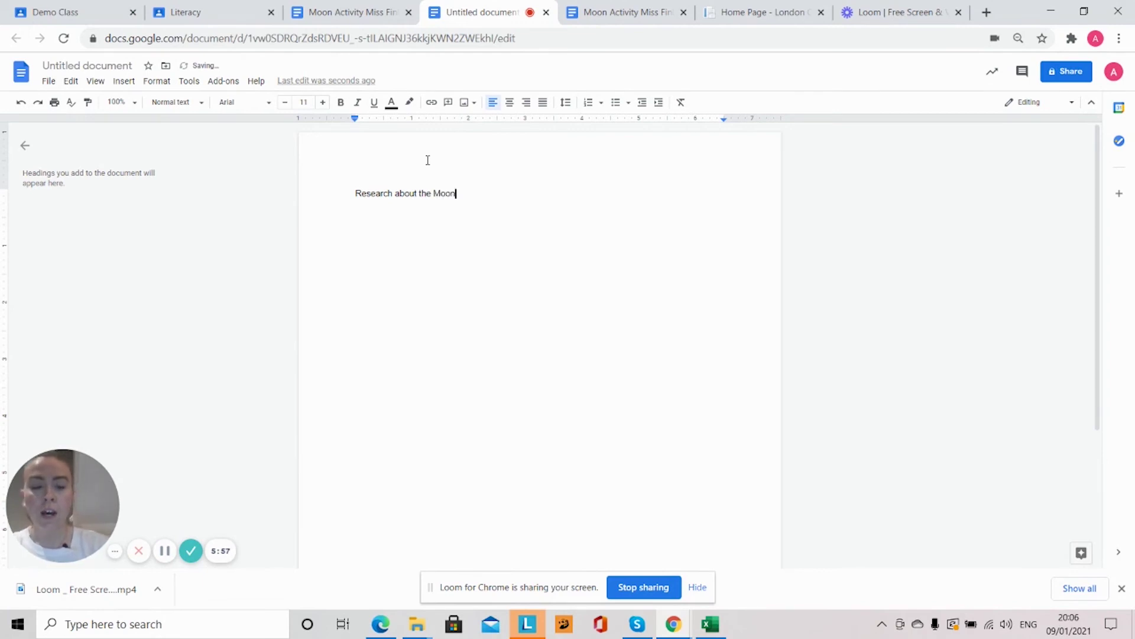
{"action": "left_click_drag", "start_coordinate": [475, 196], "coordinate": [356, 198]}
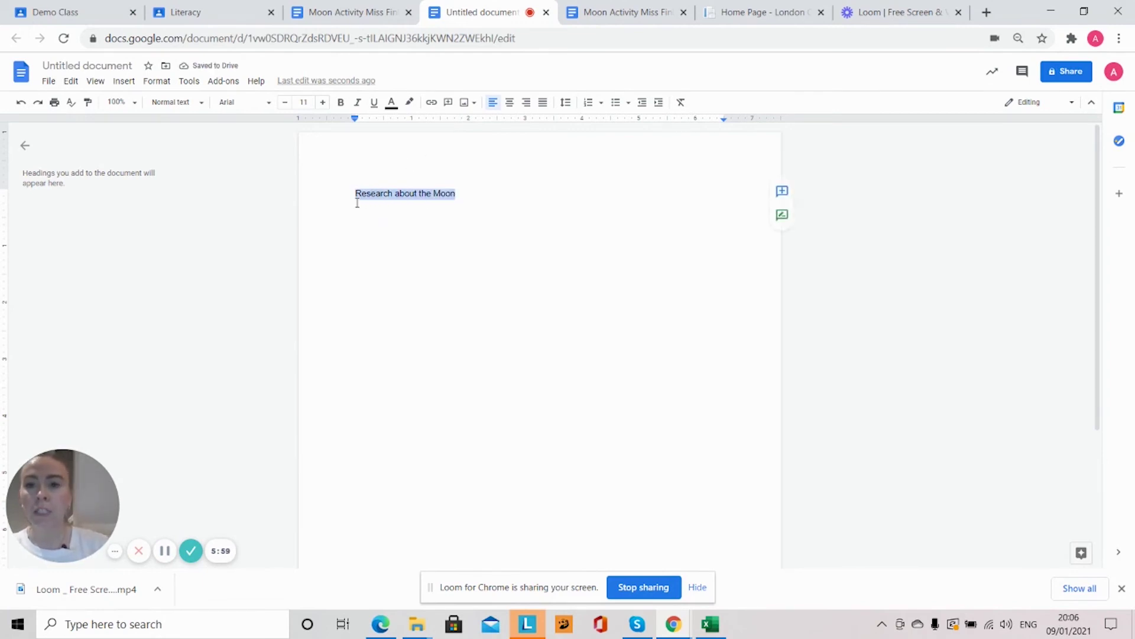
{"action": "left_click", "coordinate": [374, 102]}
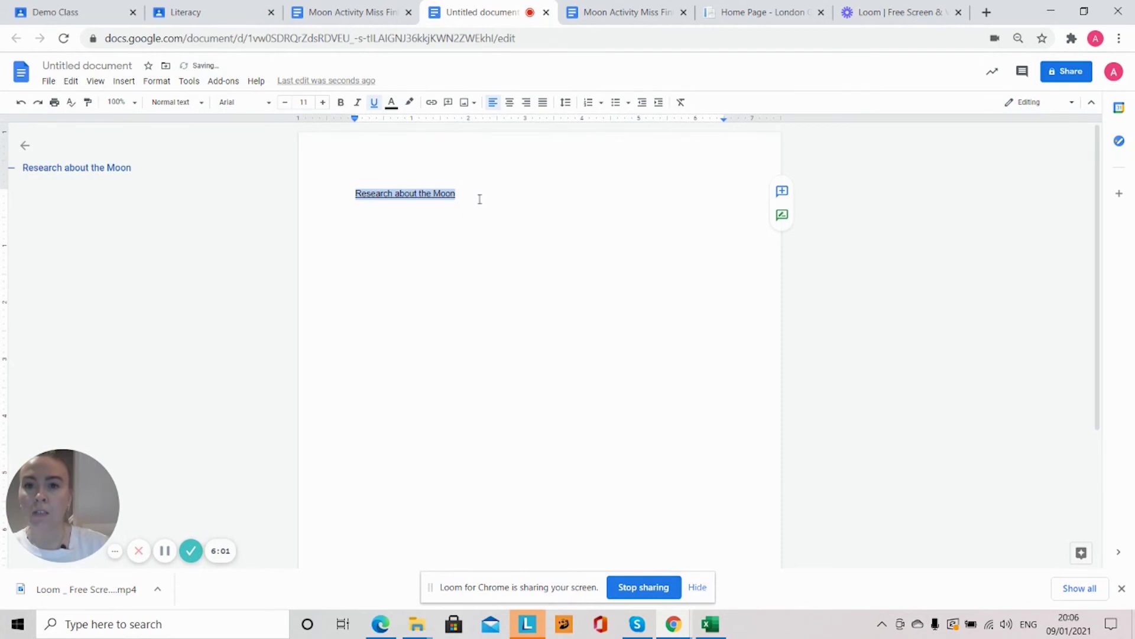
{"action": "left_click", "coordinate": [480, 201]}
{"action": "key", "text": "Return"}
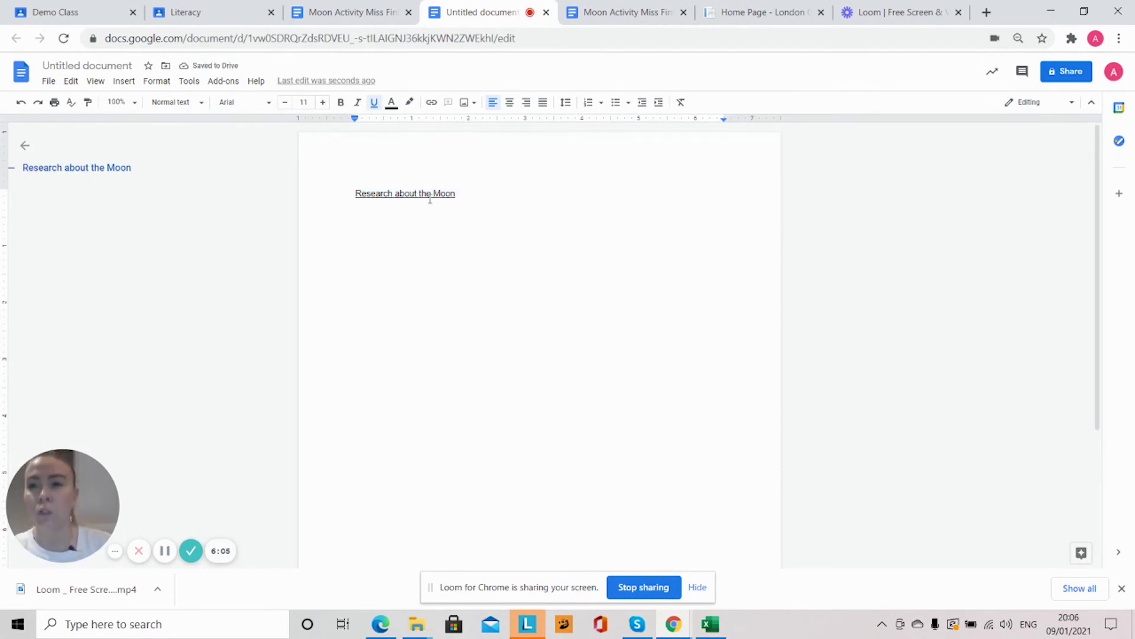
Step: Title the document 'Research' followed by the teacher's name, then go back to Literacy
{"action": "left_click", "coordinate": [83, 65]}
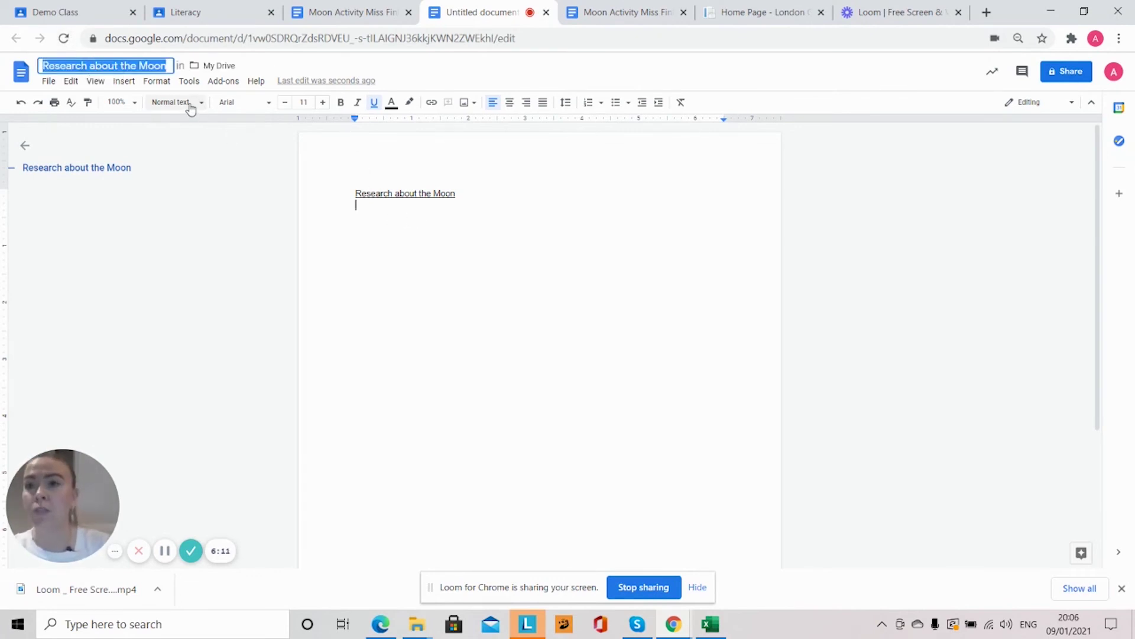
{"action": "type", "text": "Reseatch"}
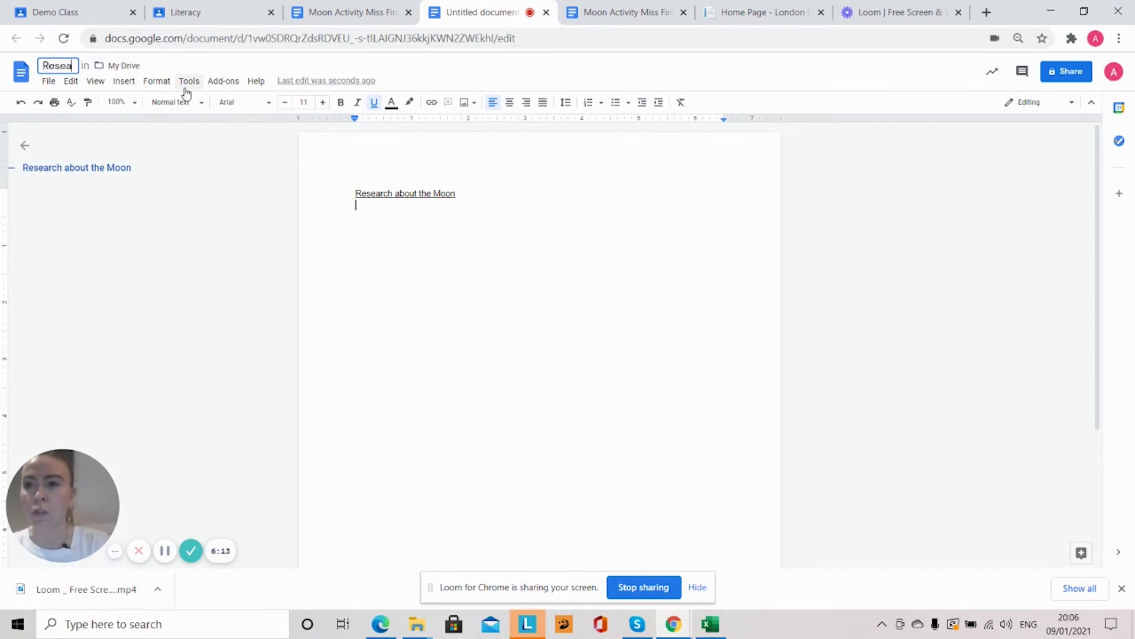
{"action": "key", "text": "BackSpace"}
{"action": "key", "text": "BackSpace"}
{"action": "key", "text": "BackSpace"}
{"action": "type", "text": "r"}
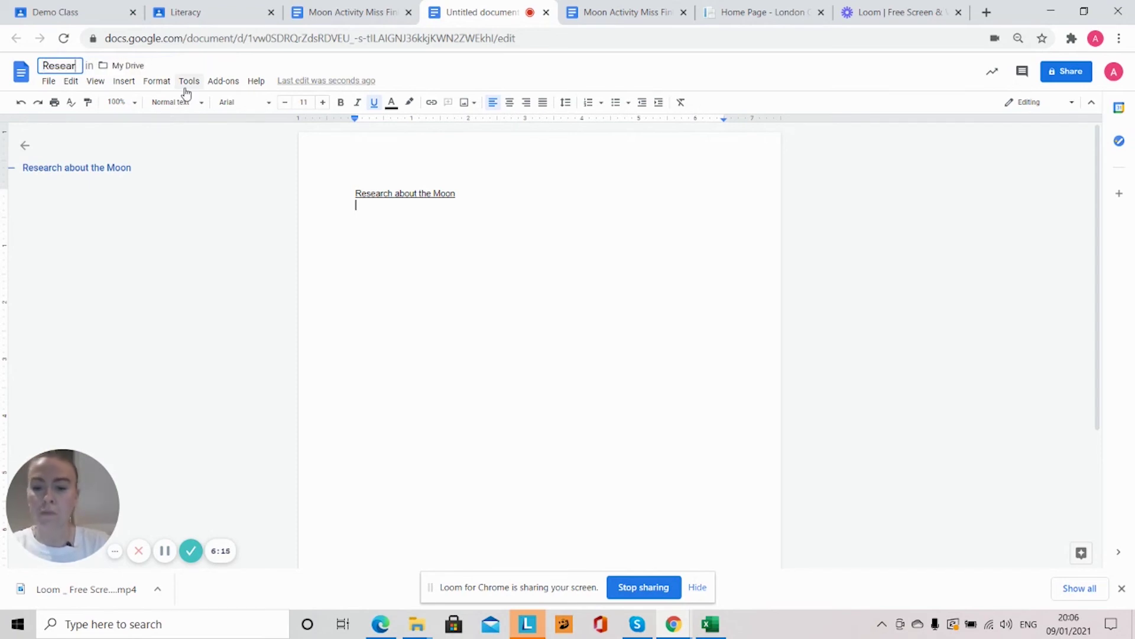
{"action": "type", "text": "ch Miss Finl"}
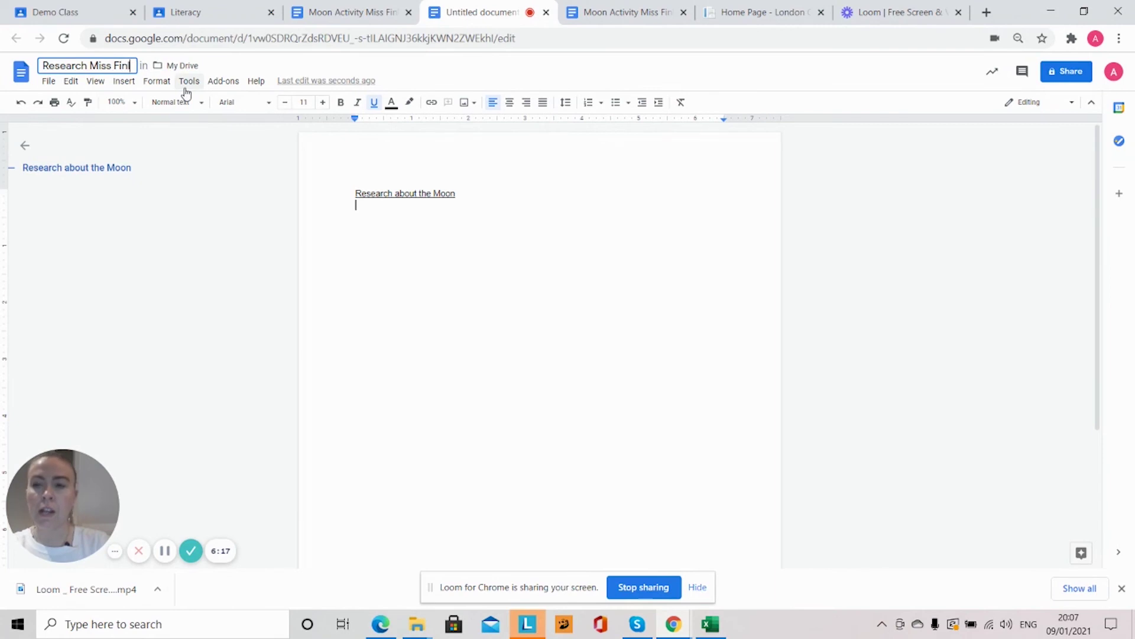
{"action": "type", "text": "au"}
{"action": "type", "text": "y"}
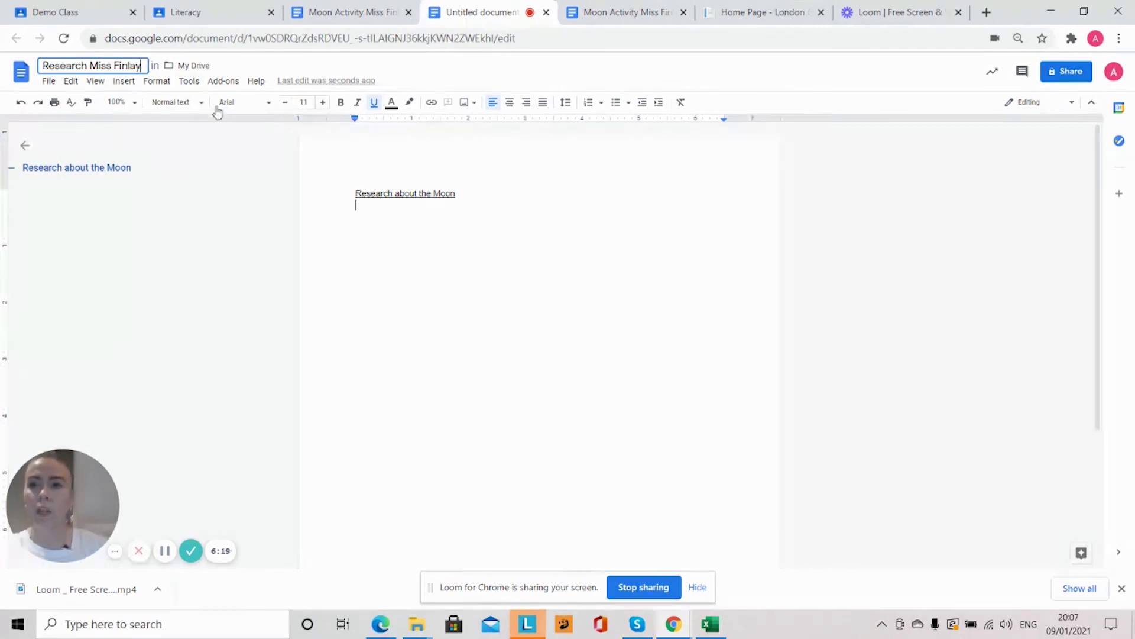
{"action": "key", "text": "Return"}
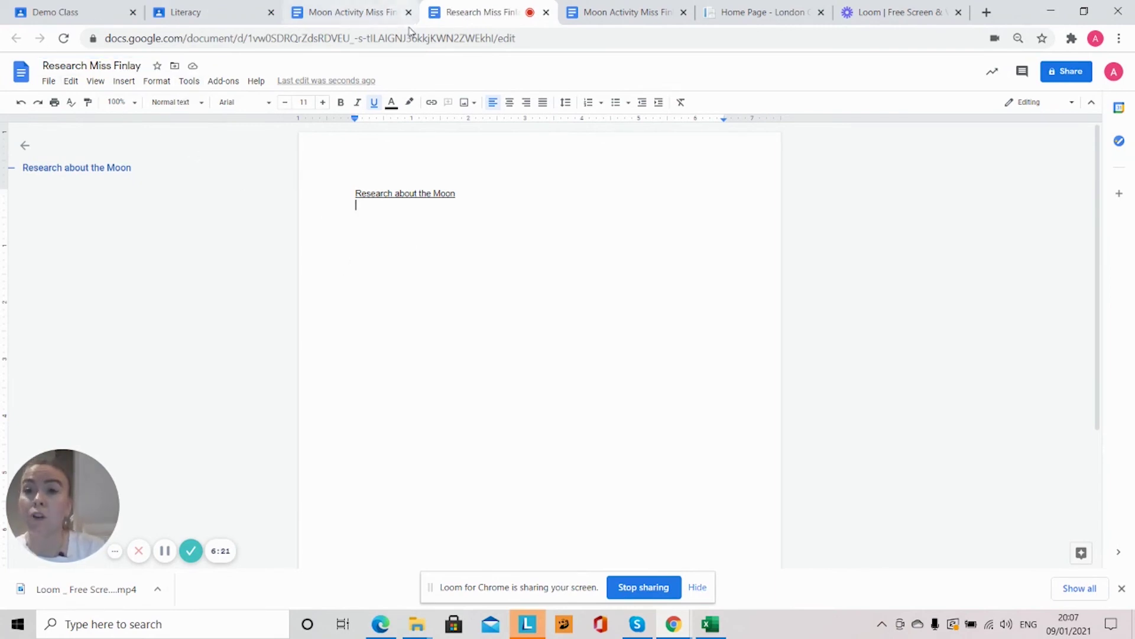
{"action": "left_click", "coordinate": [224, 6]}
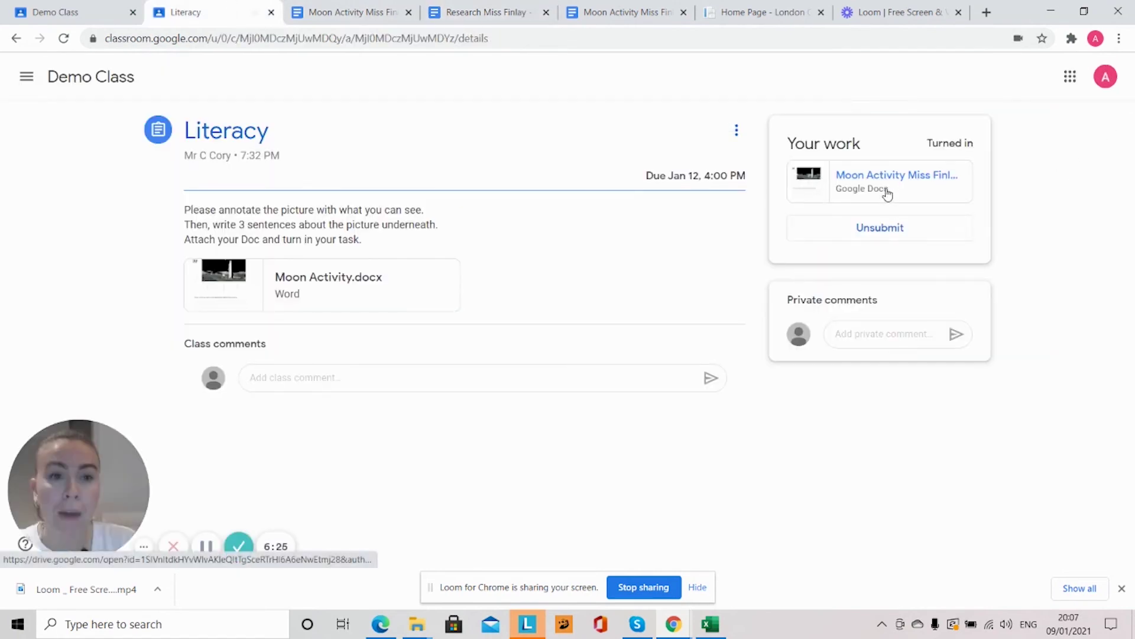
Step: Unsubmit the work, attach the Research doc from Google Drive, and start turning in both docs
{"action": "left_click", "coordinate": [897, 226]}
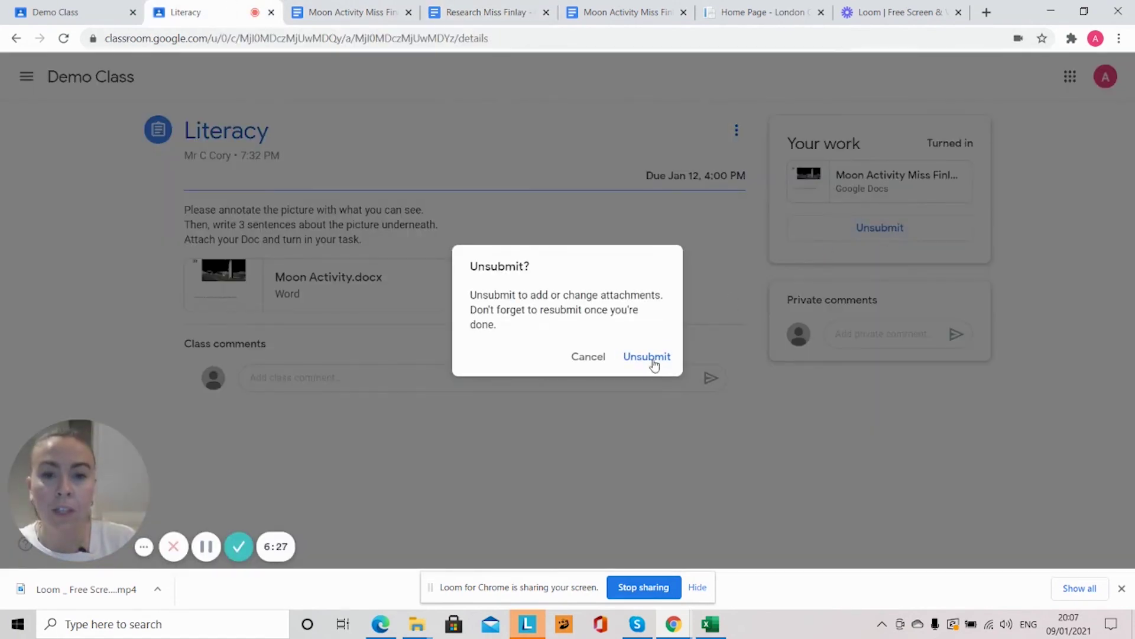
{"action": "left_click", "coordinate": [652, 358]}
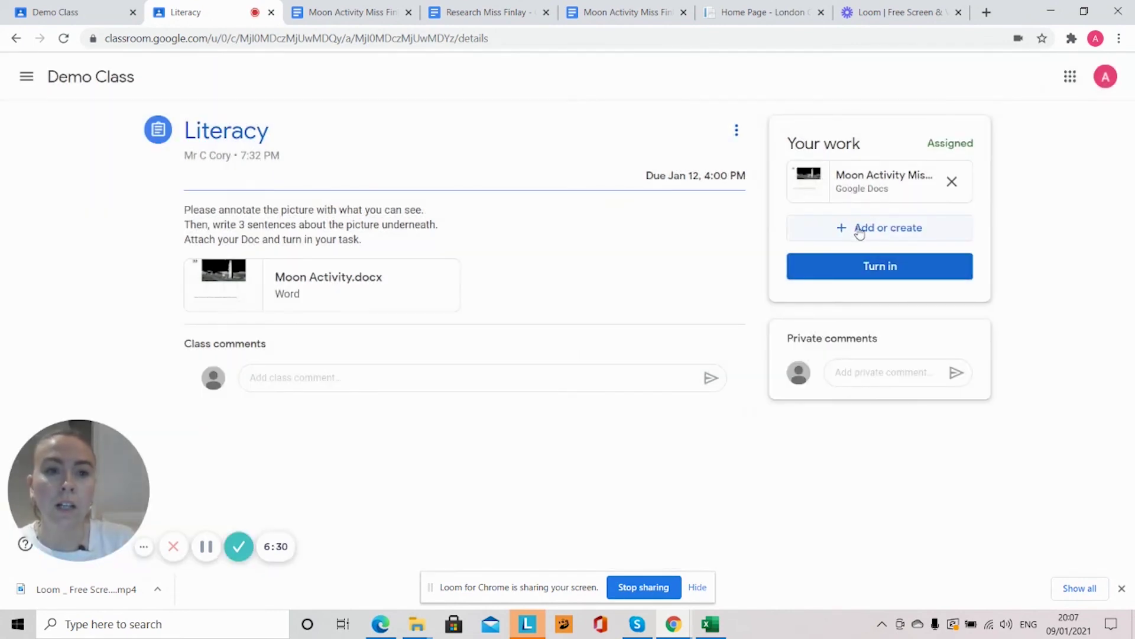
{"action": "left_click", "coordinate": [859, 232]}
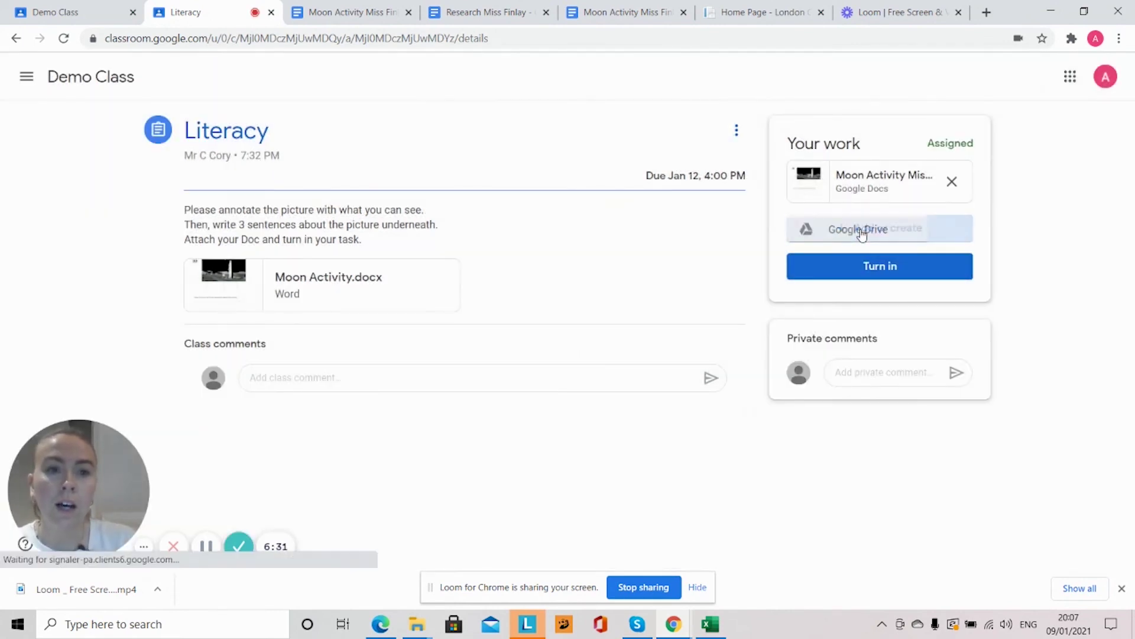
{"action": "left_click", "coordinate": [847, 266]}
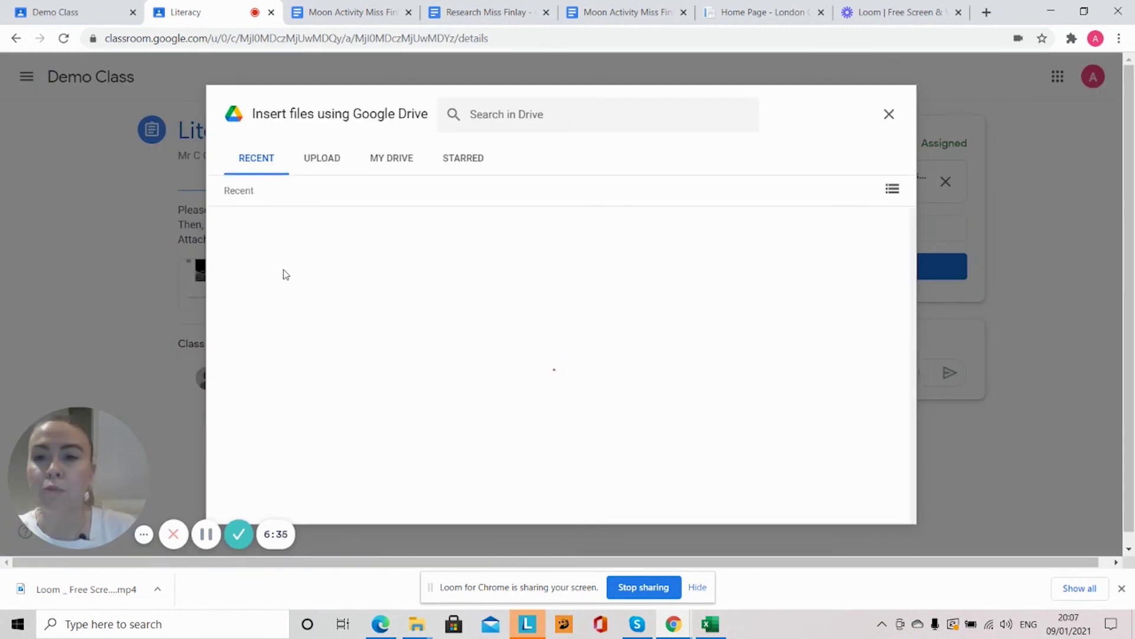
{"action": "left_click", "coordinate": [289, 264]}
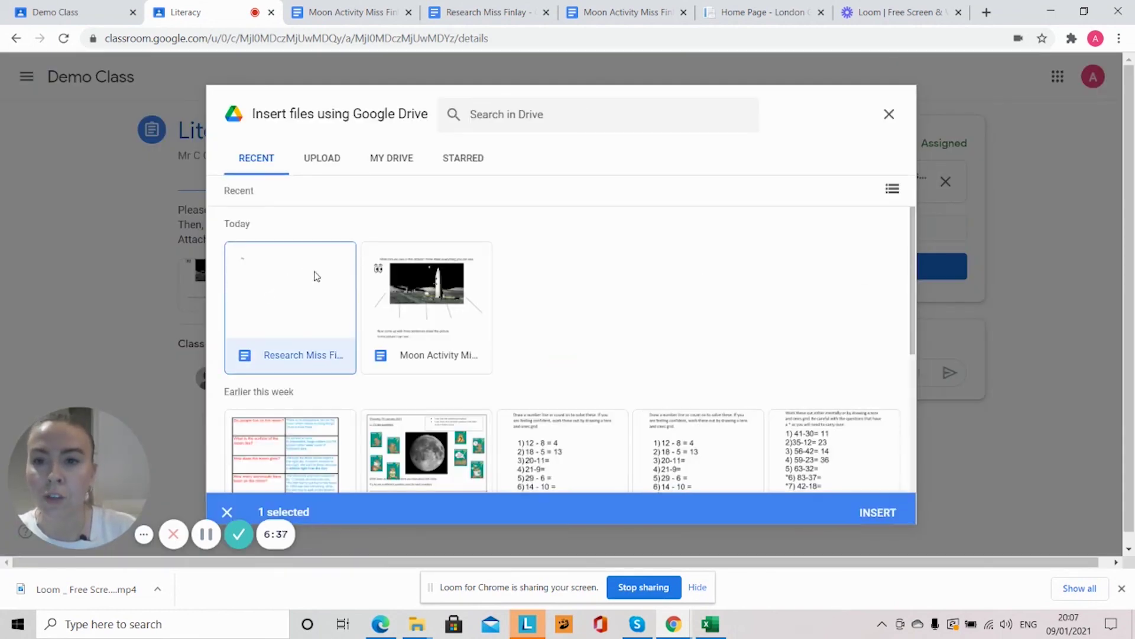
{"action": "left_click", "coordinate": [878, 506]}
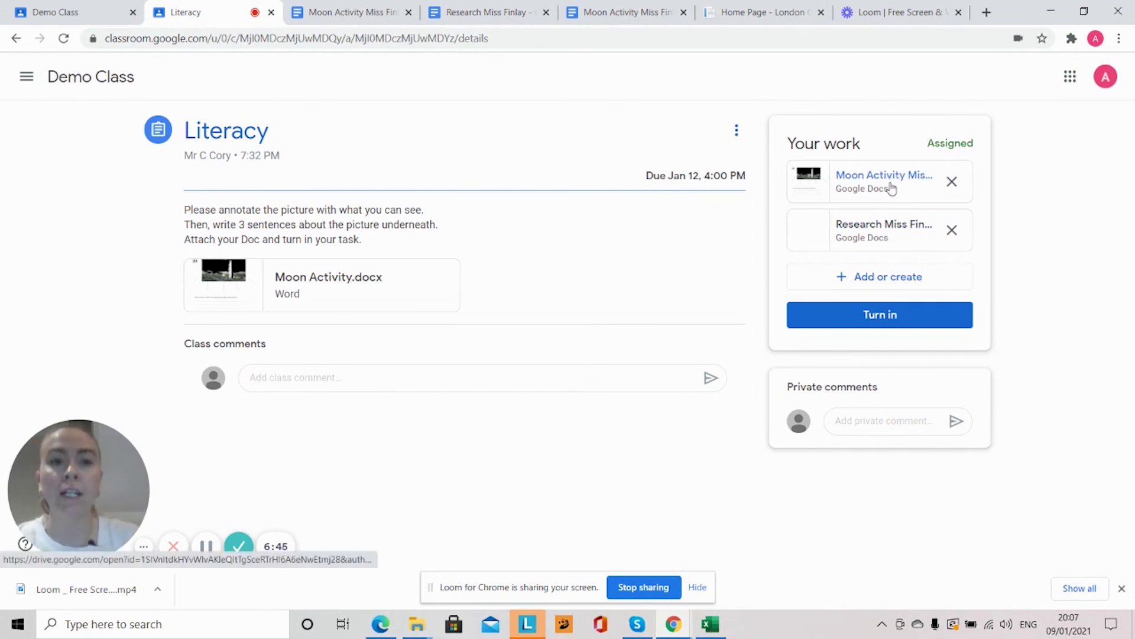
{"action": "left_click", "coordinate": [898, 315]}
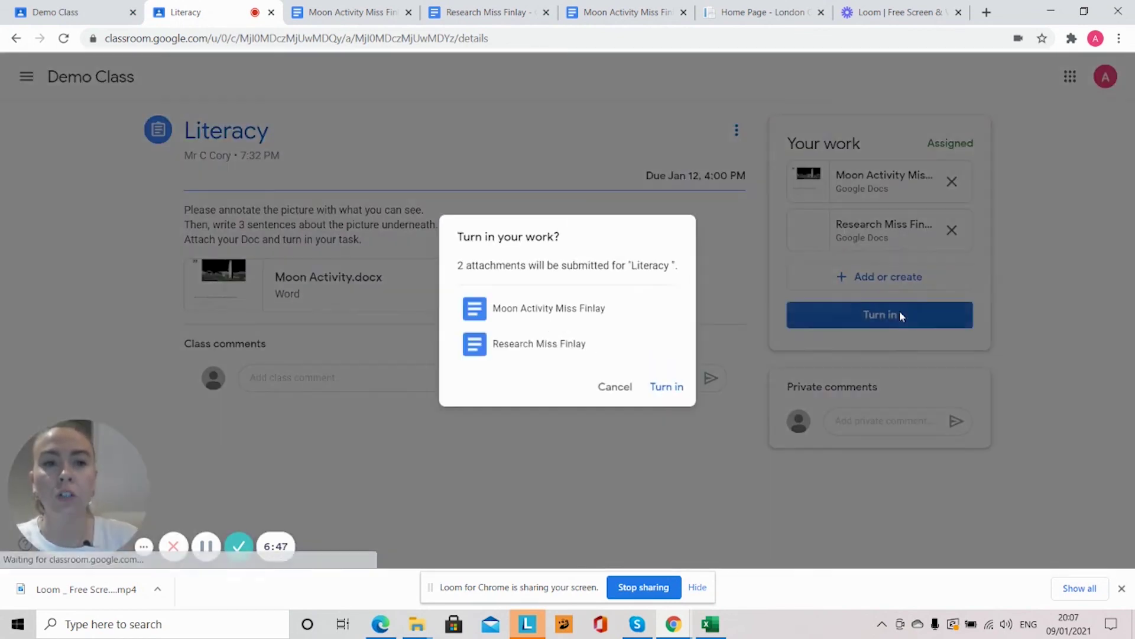
Step: Confirm turning in Literacy with the Moon Activity and Research Miss Finlay docs, then return to Demo Class
{"action": "left_click", "coordinate": [668, 395]}
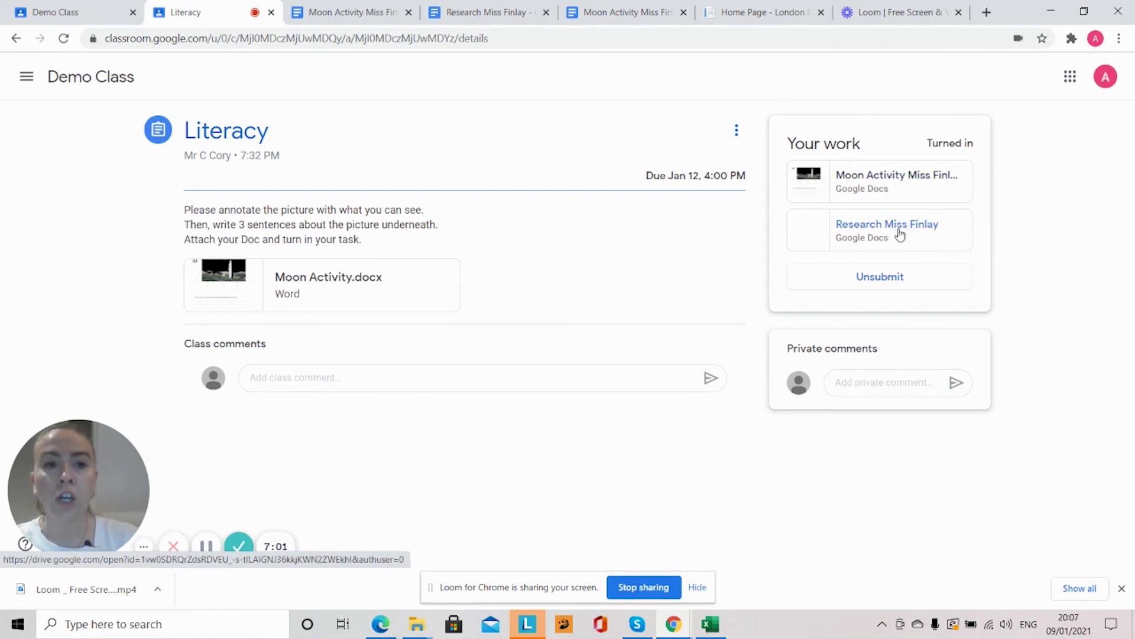
{"action": "left_click", "coordinate": [27, 76]}
{"action": "left_click", "coordinate": [90, 242]}
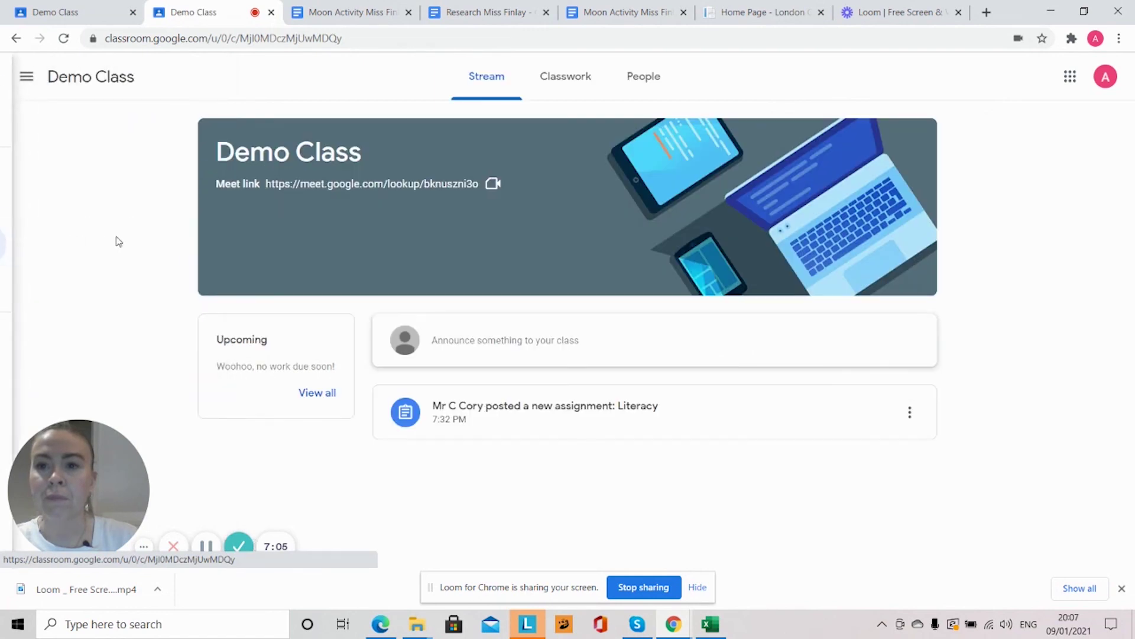